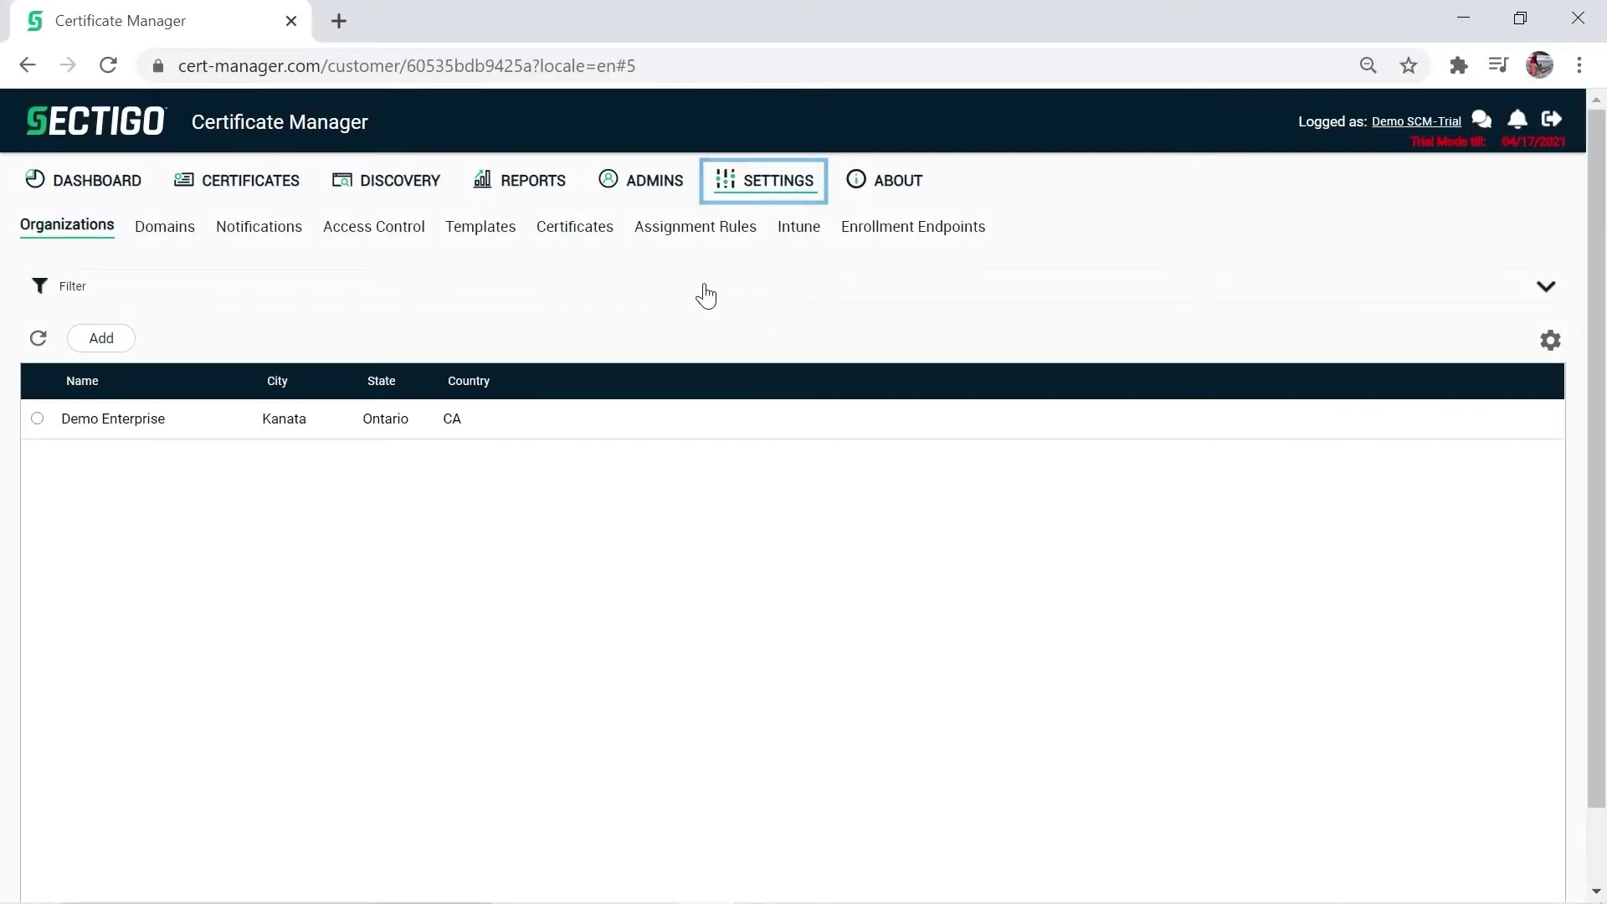
Step: Go to the Private CAs list under certificate settings and start a new trial CA request
click(597, 249)
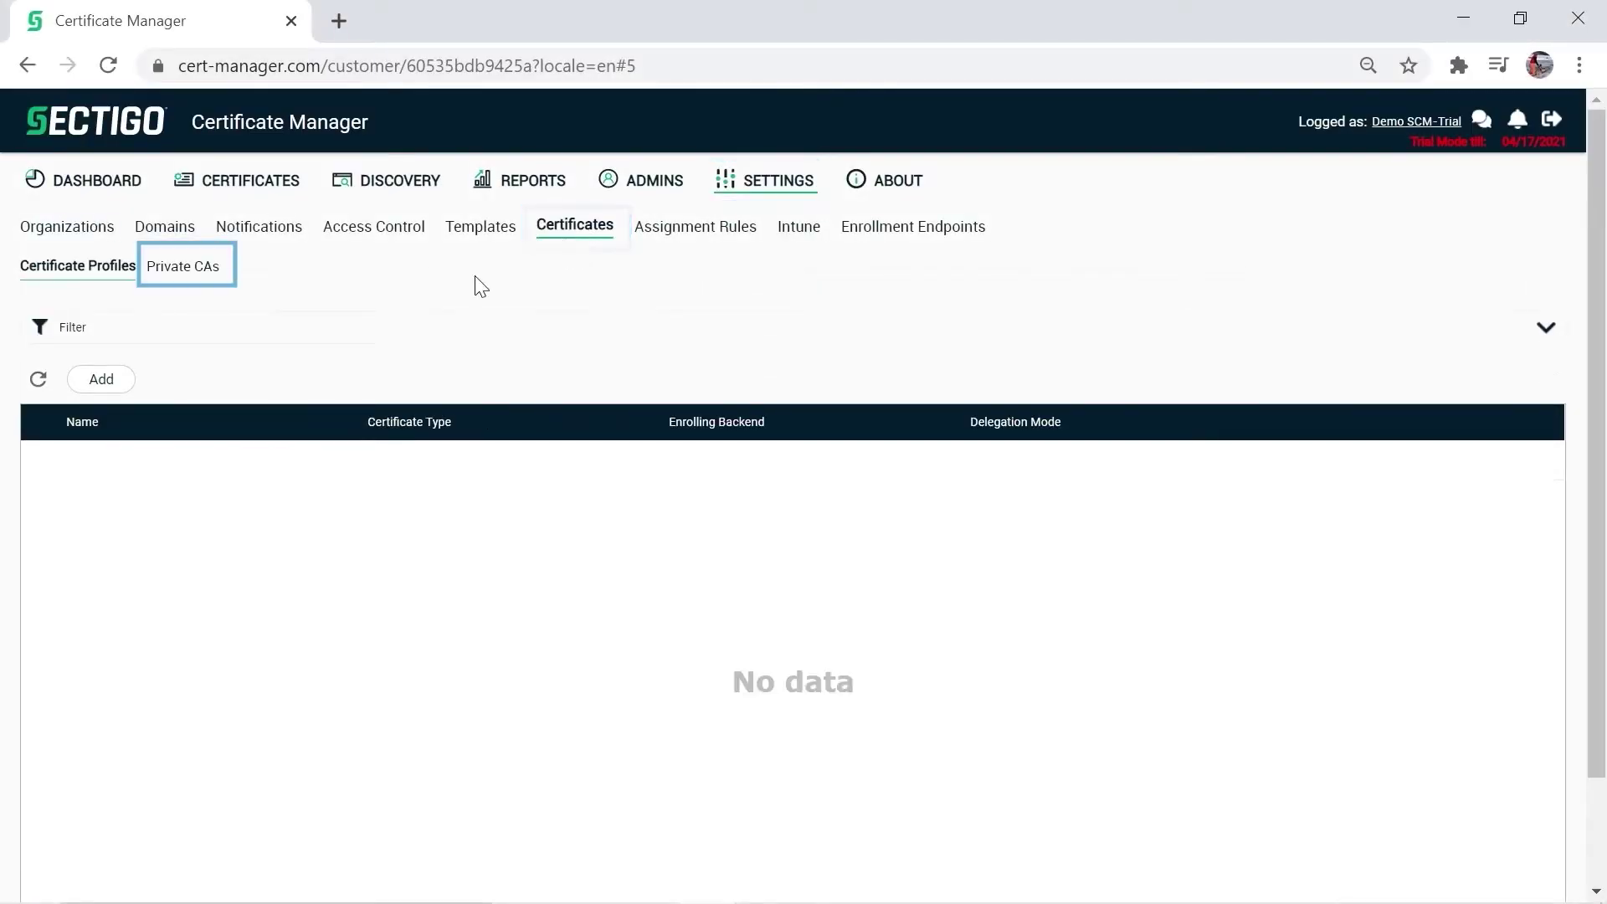
click(198, 280)
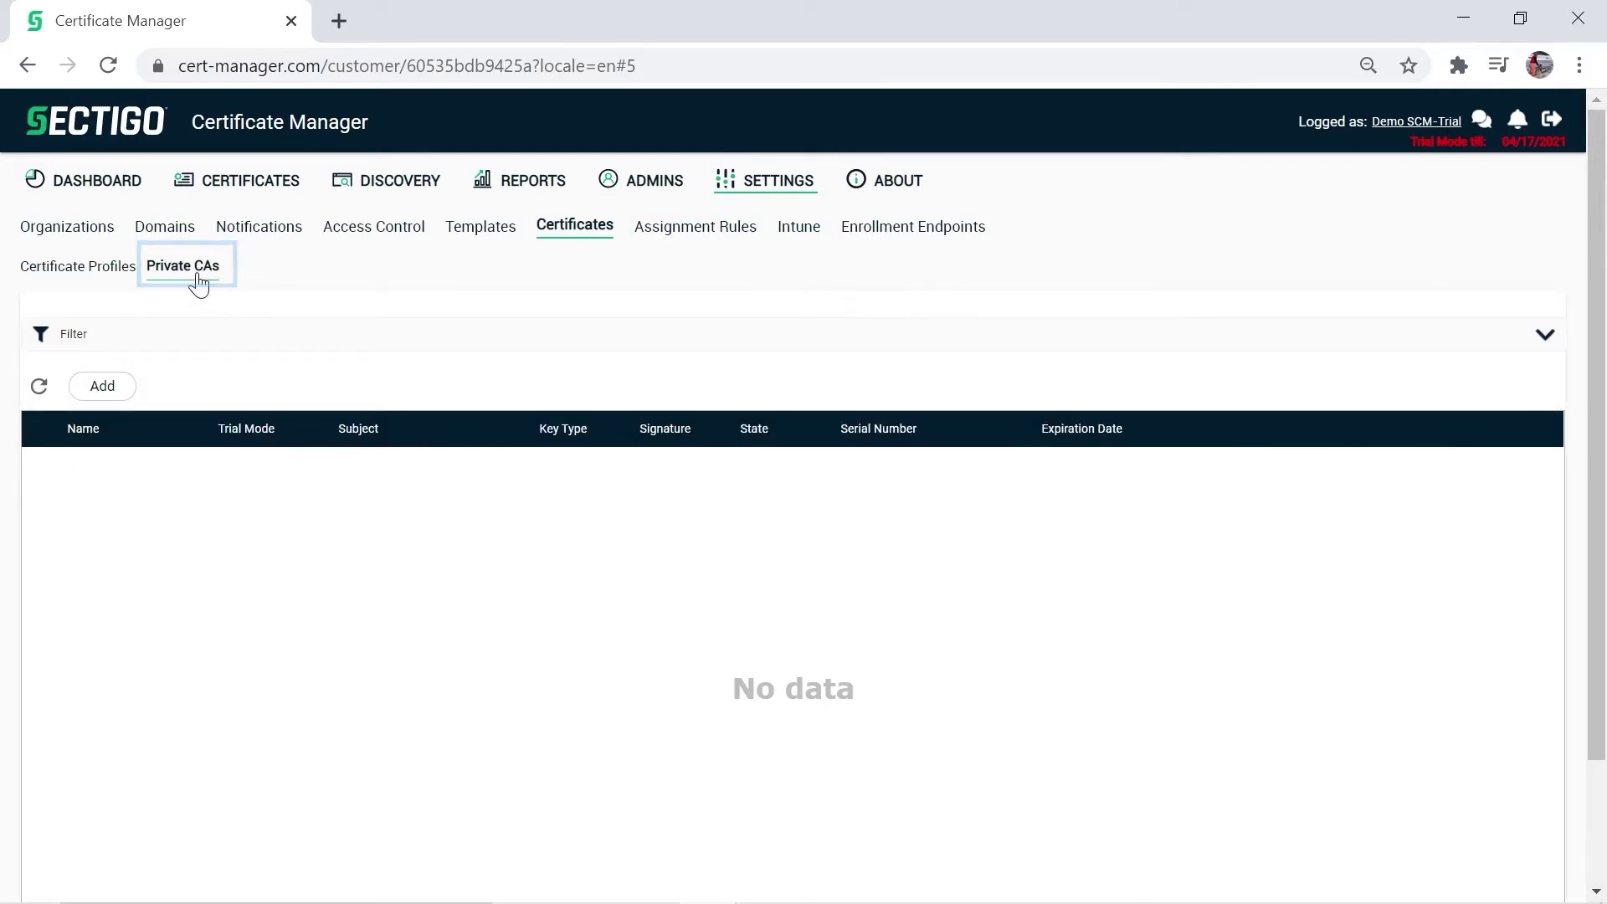
click(125, 387)
Step: Name the CA 'SCM Trial Demo' with parent None (Self Issued Root) and keep the RSA-4096 Root template
click(818, 440)
text(SCM Trial Demo)
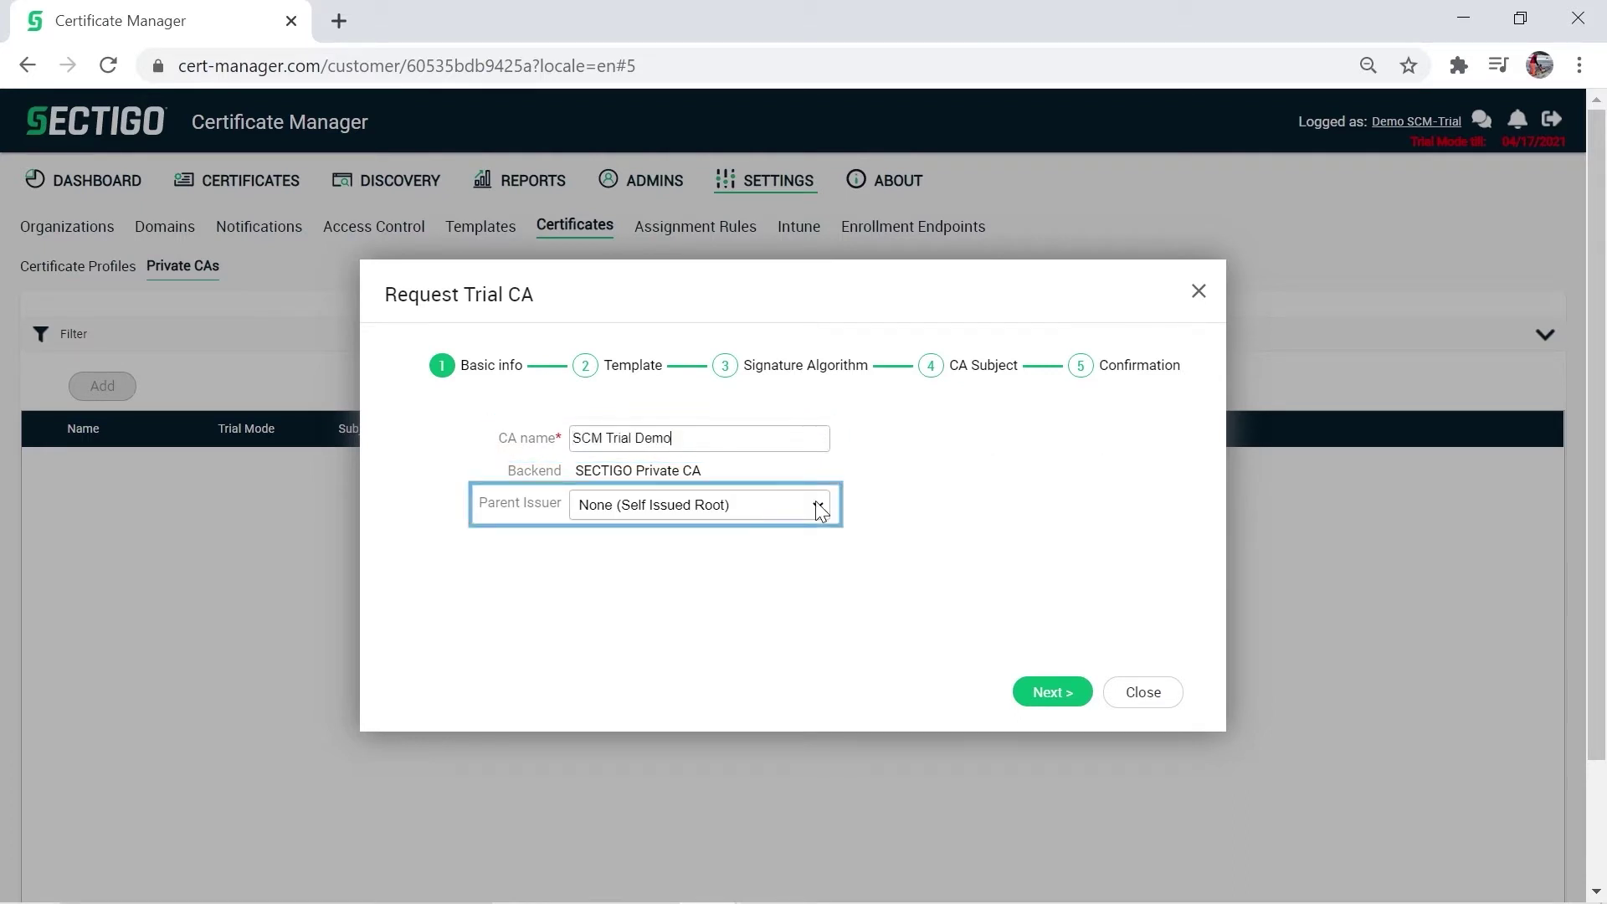
click(819, 508)
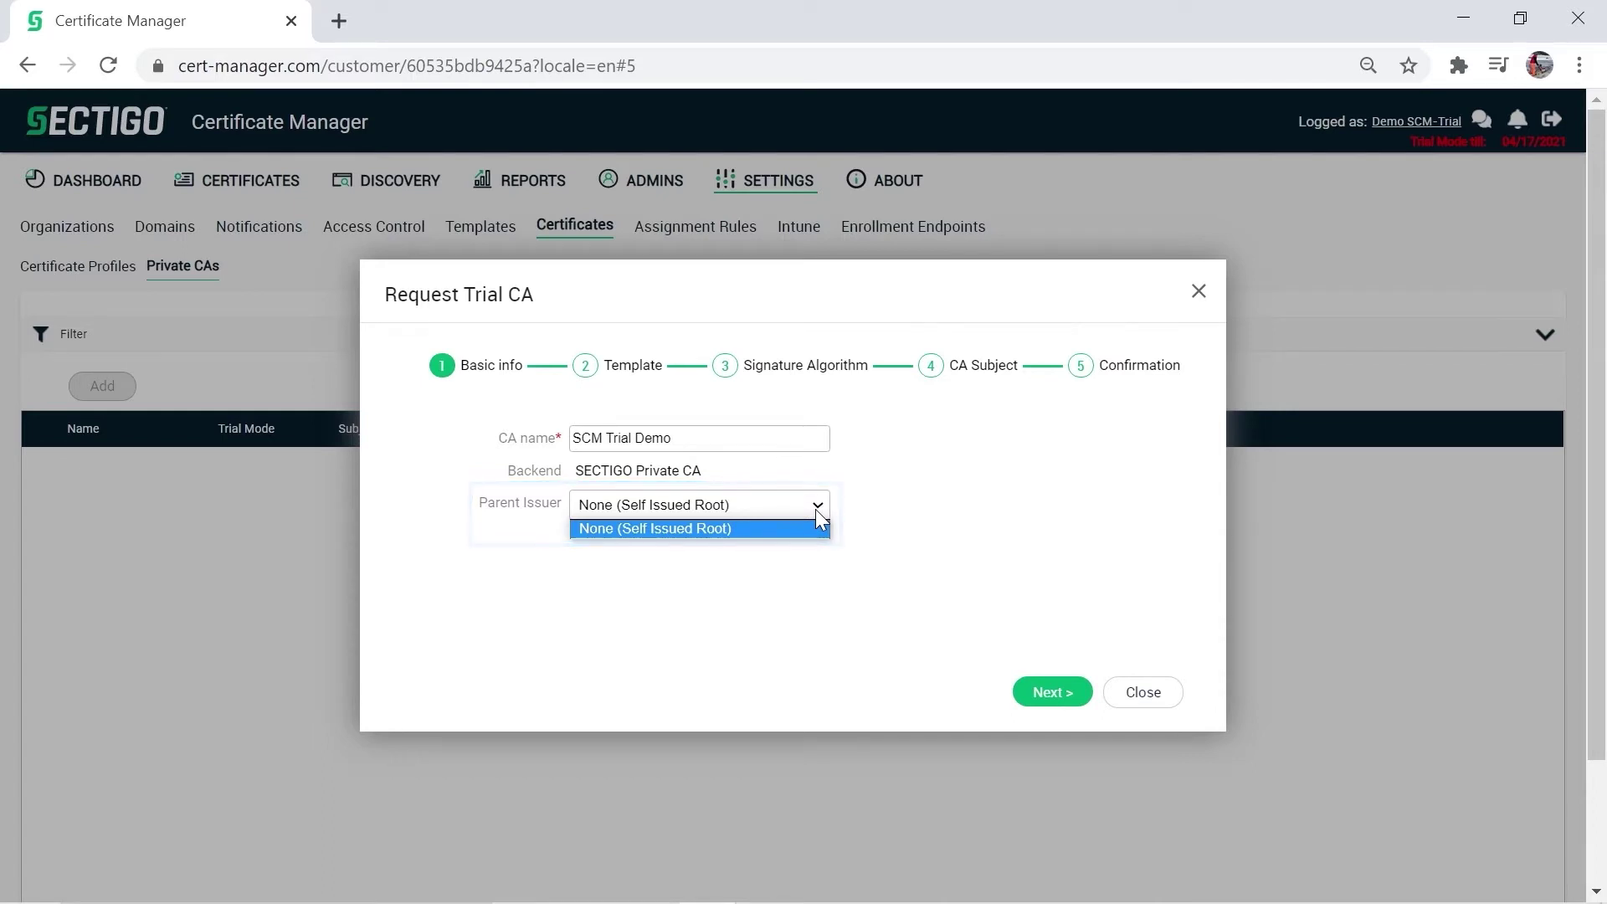
click(812, 528)
click(1053, 692)
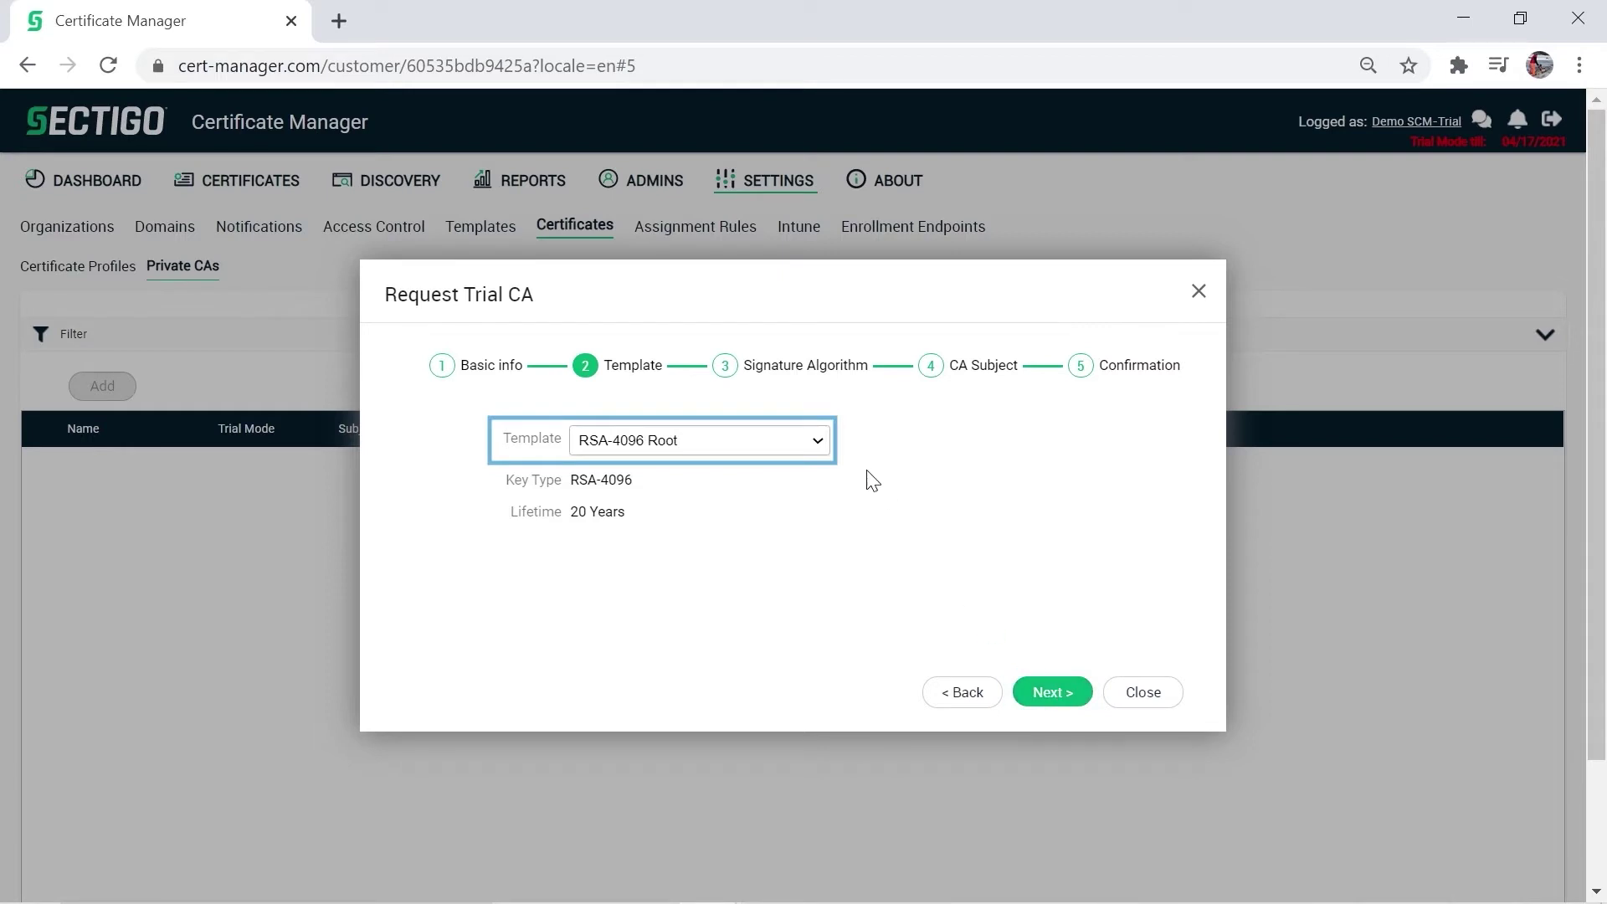
click(818, 442)
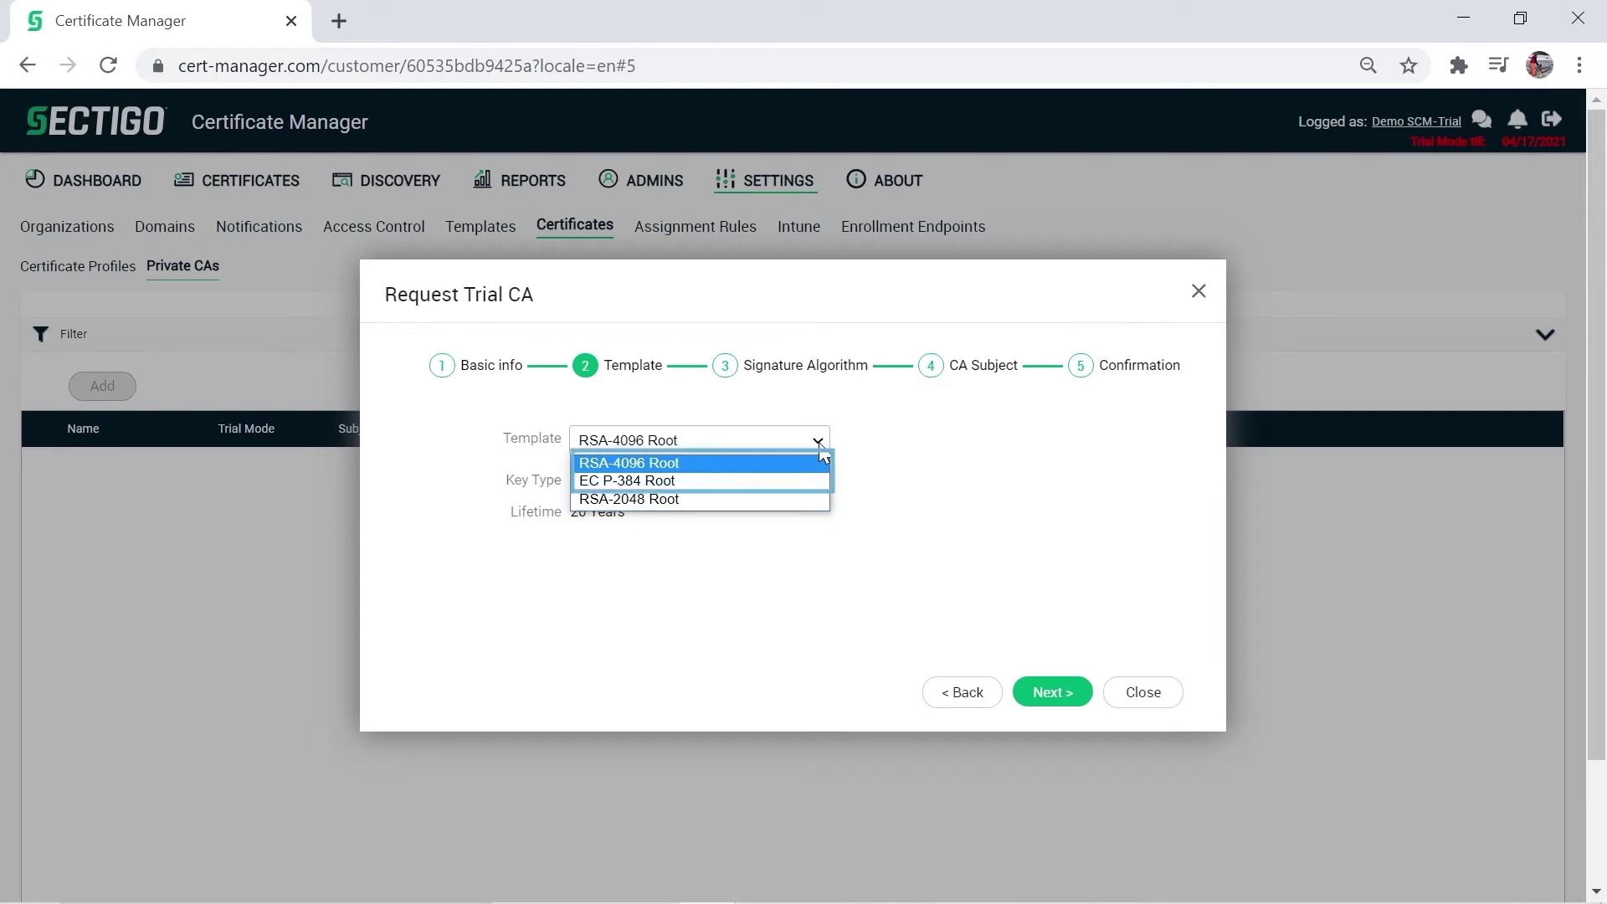
click(819, 446)
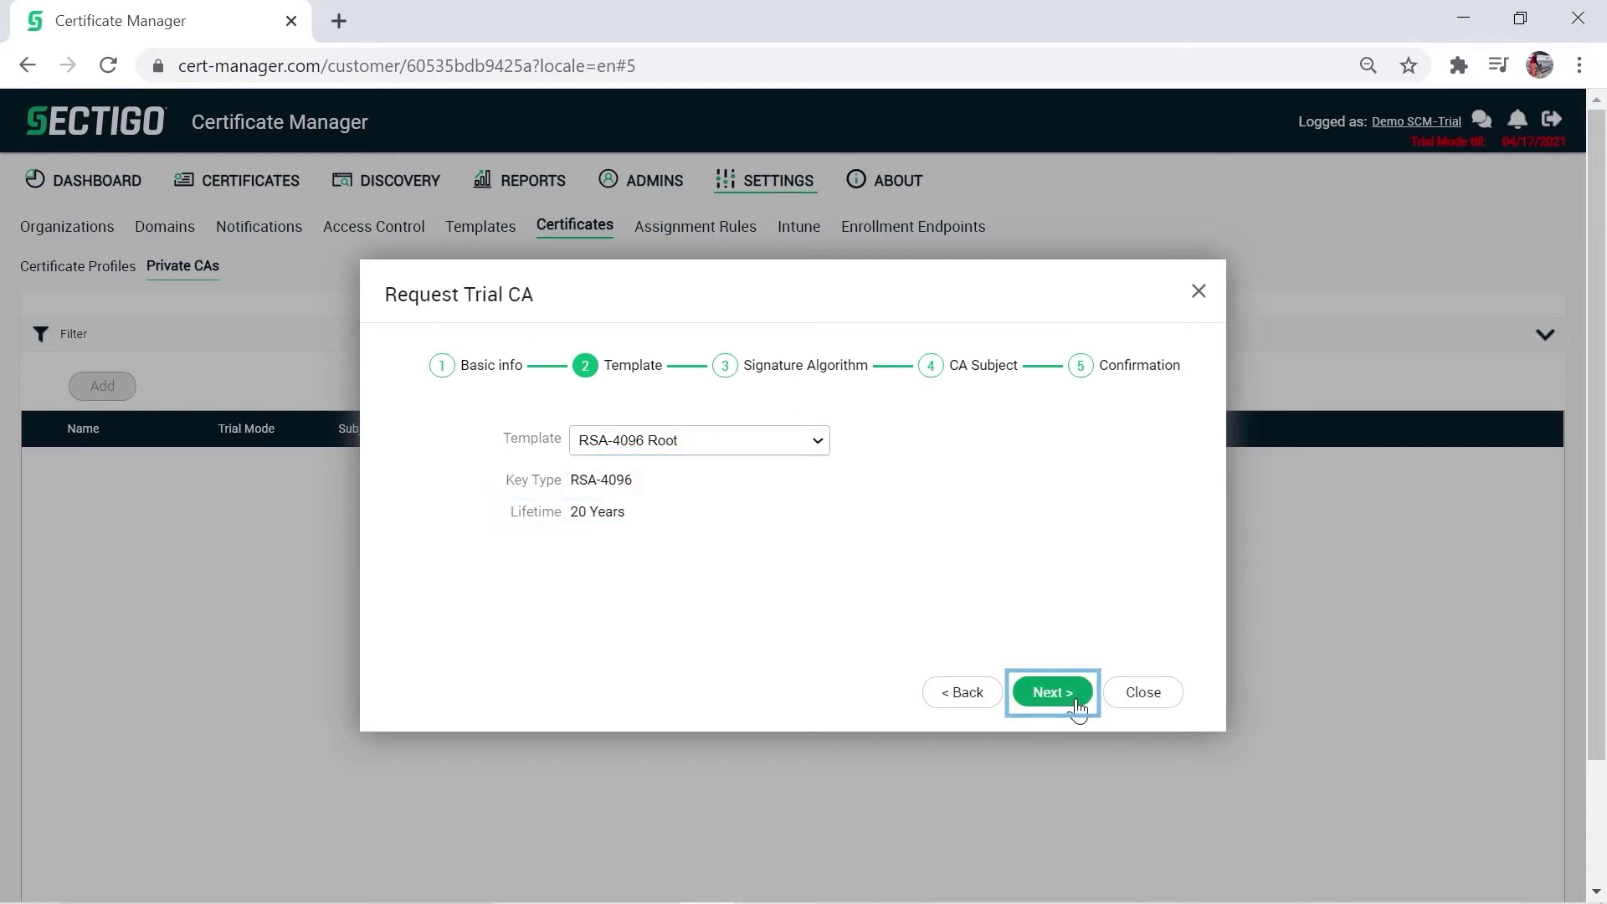
Step: Keep SHA 256 as the root CA's signature algorithm
click(1052, 692)
click(820, 446)
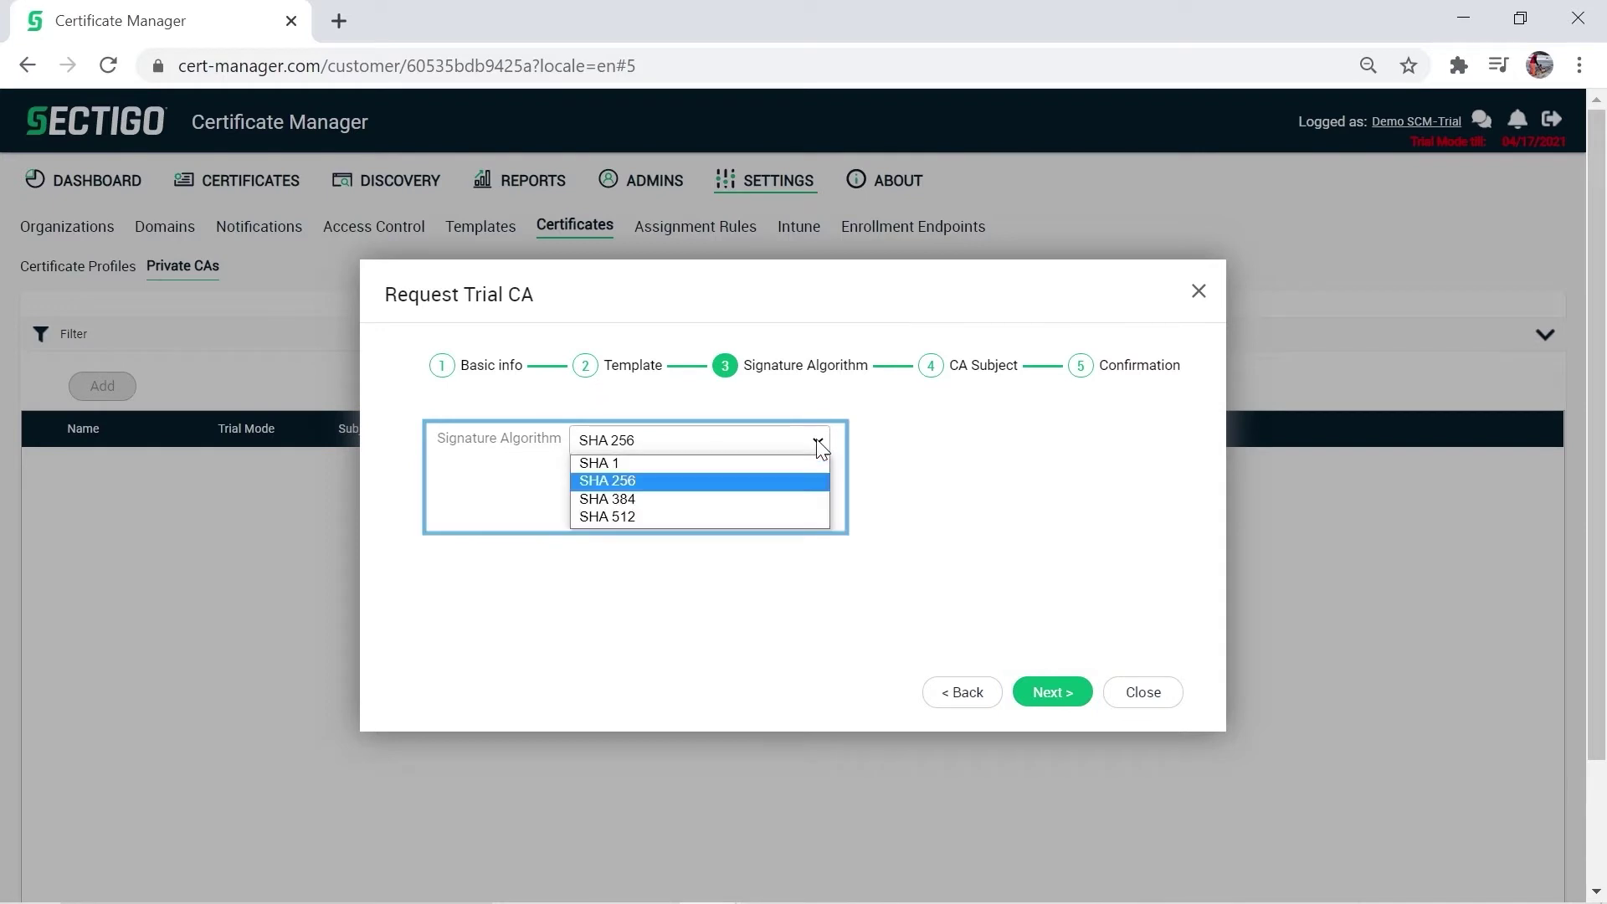
click(820, 446)
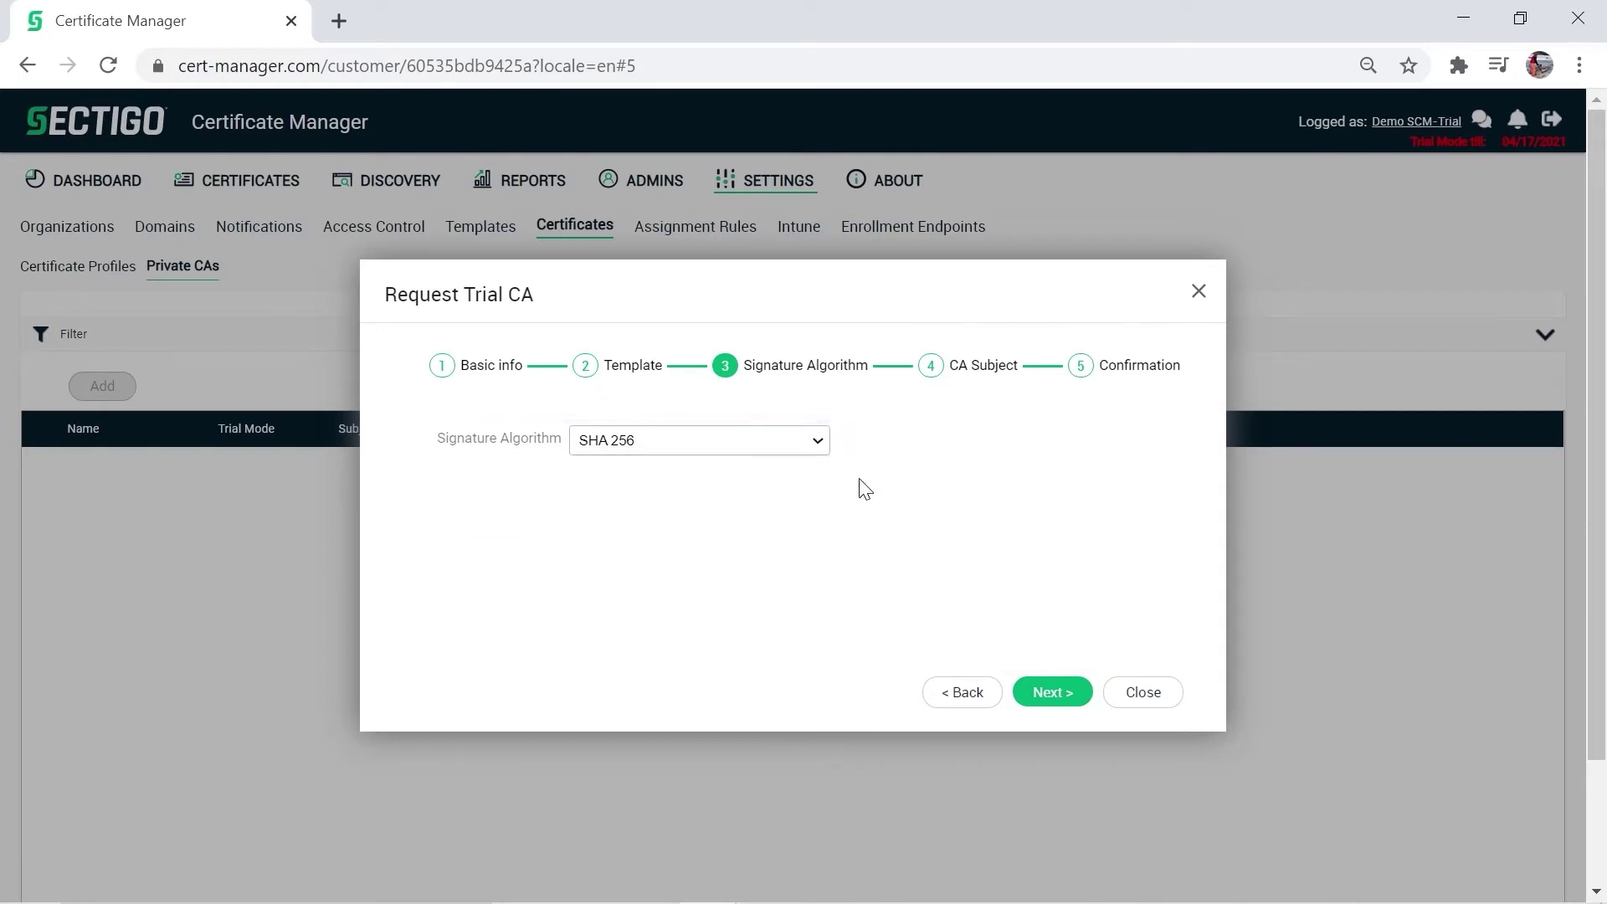
Step: Enter Demo Enterprise subject details for Kanata, Ontario, Canada and order the root CA
click(1070, 695)
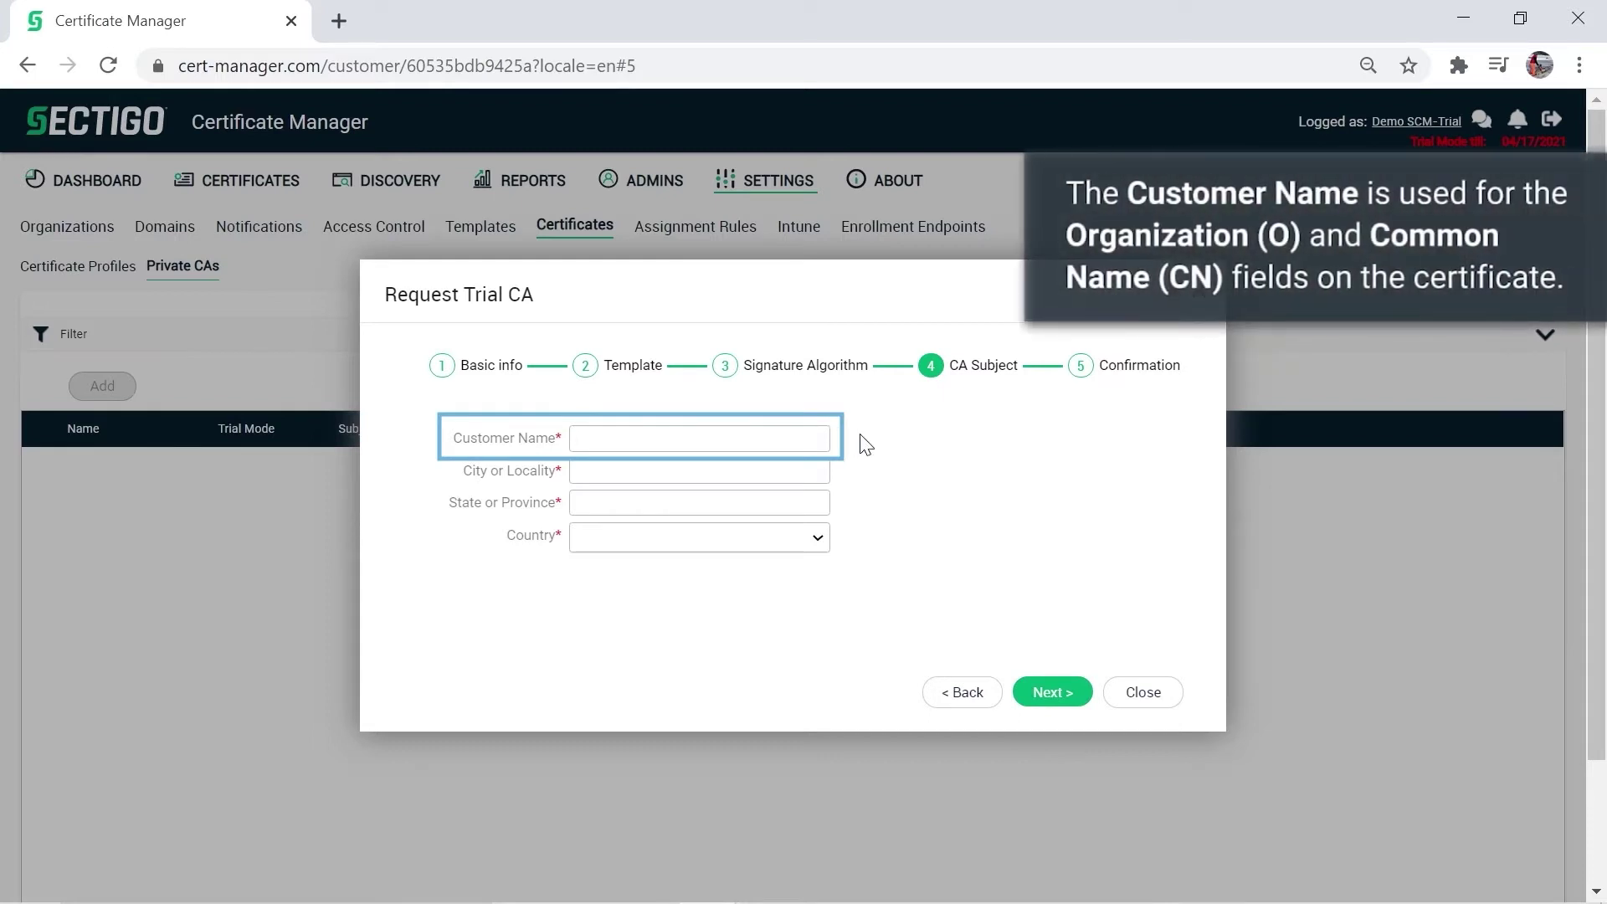
text(Demo Enterprise)
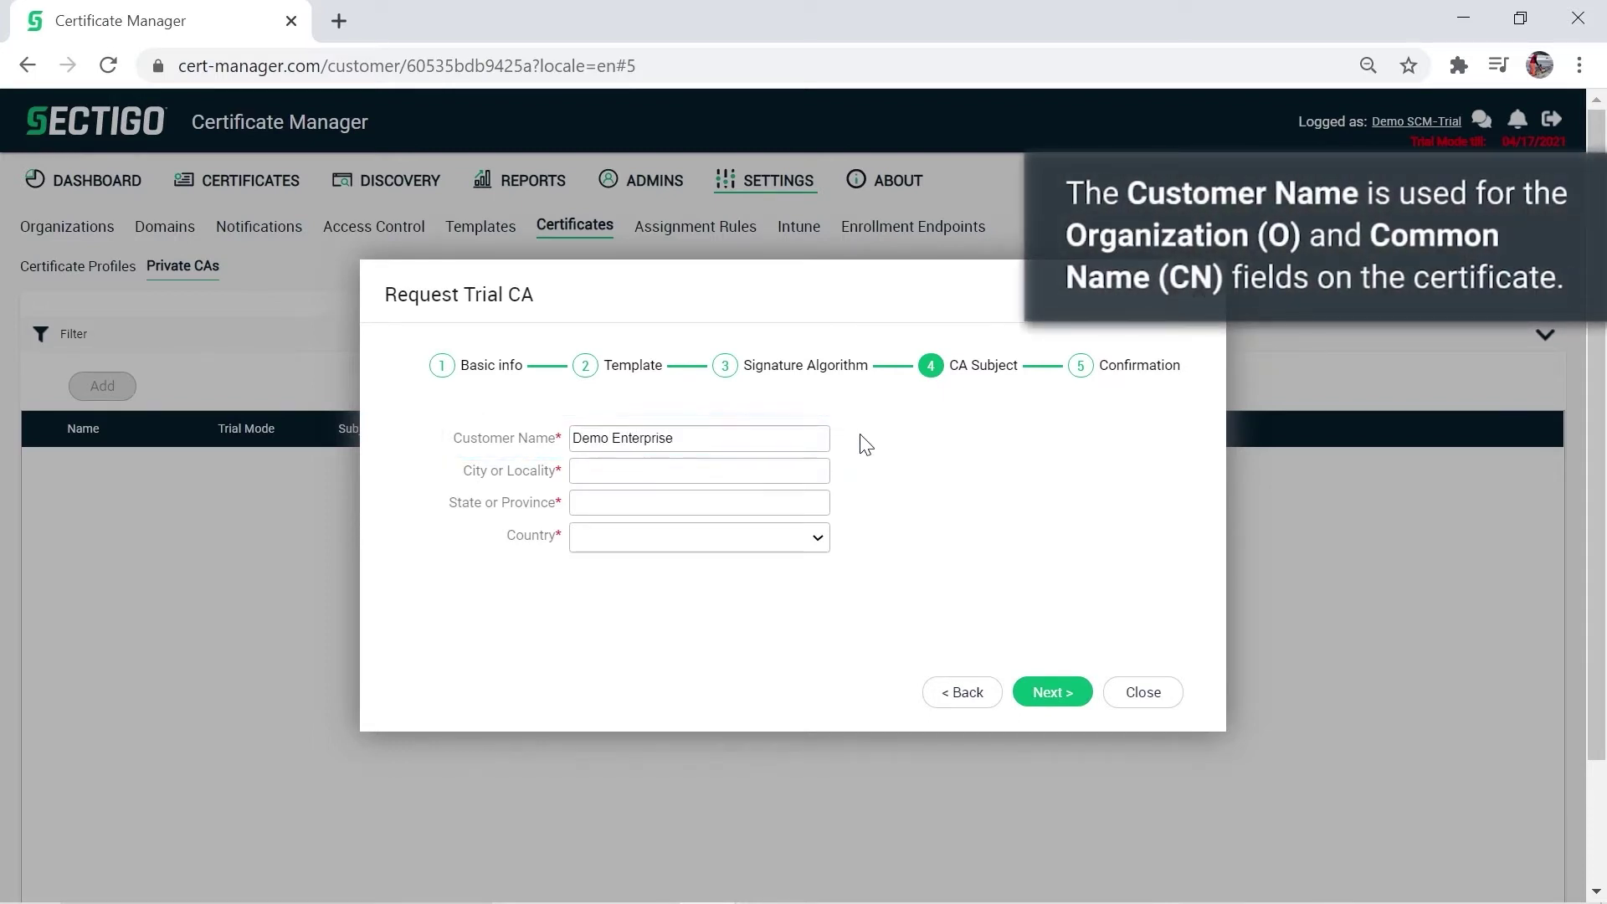
text(Ontario)
key(Tab)
text(Canada)
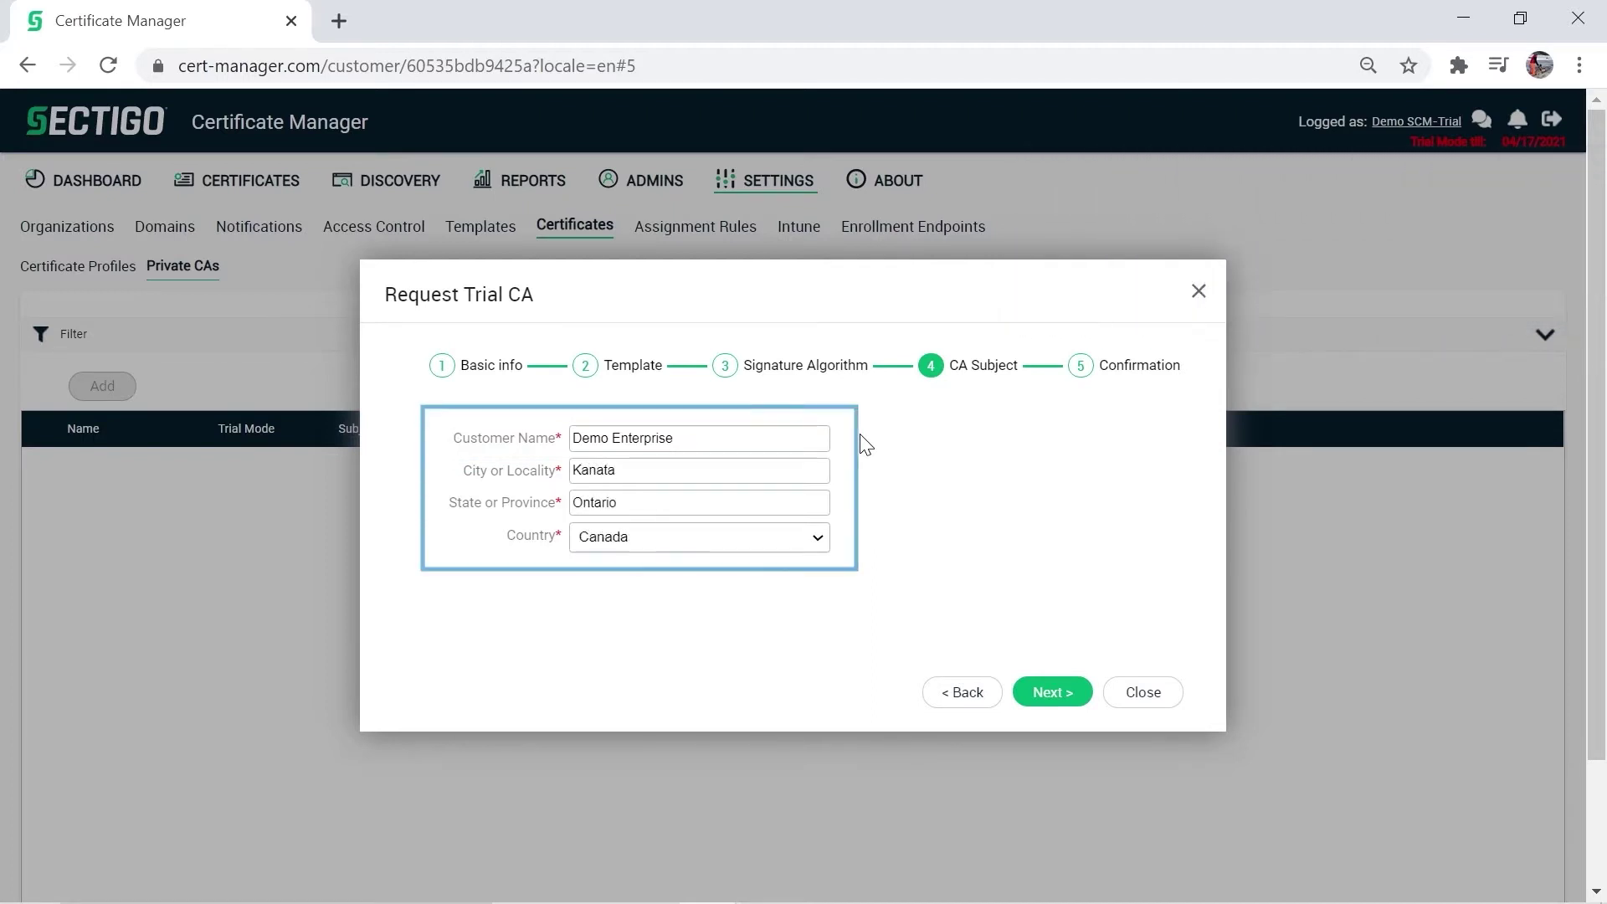
click(1063, 693)
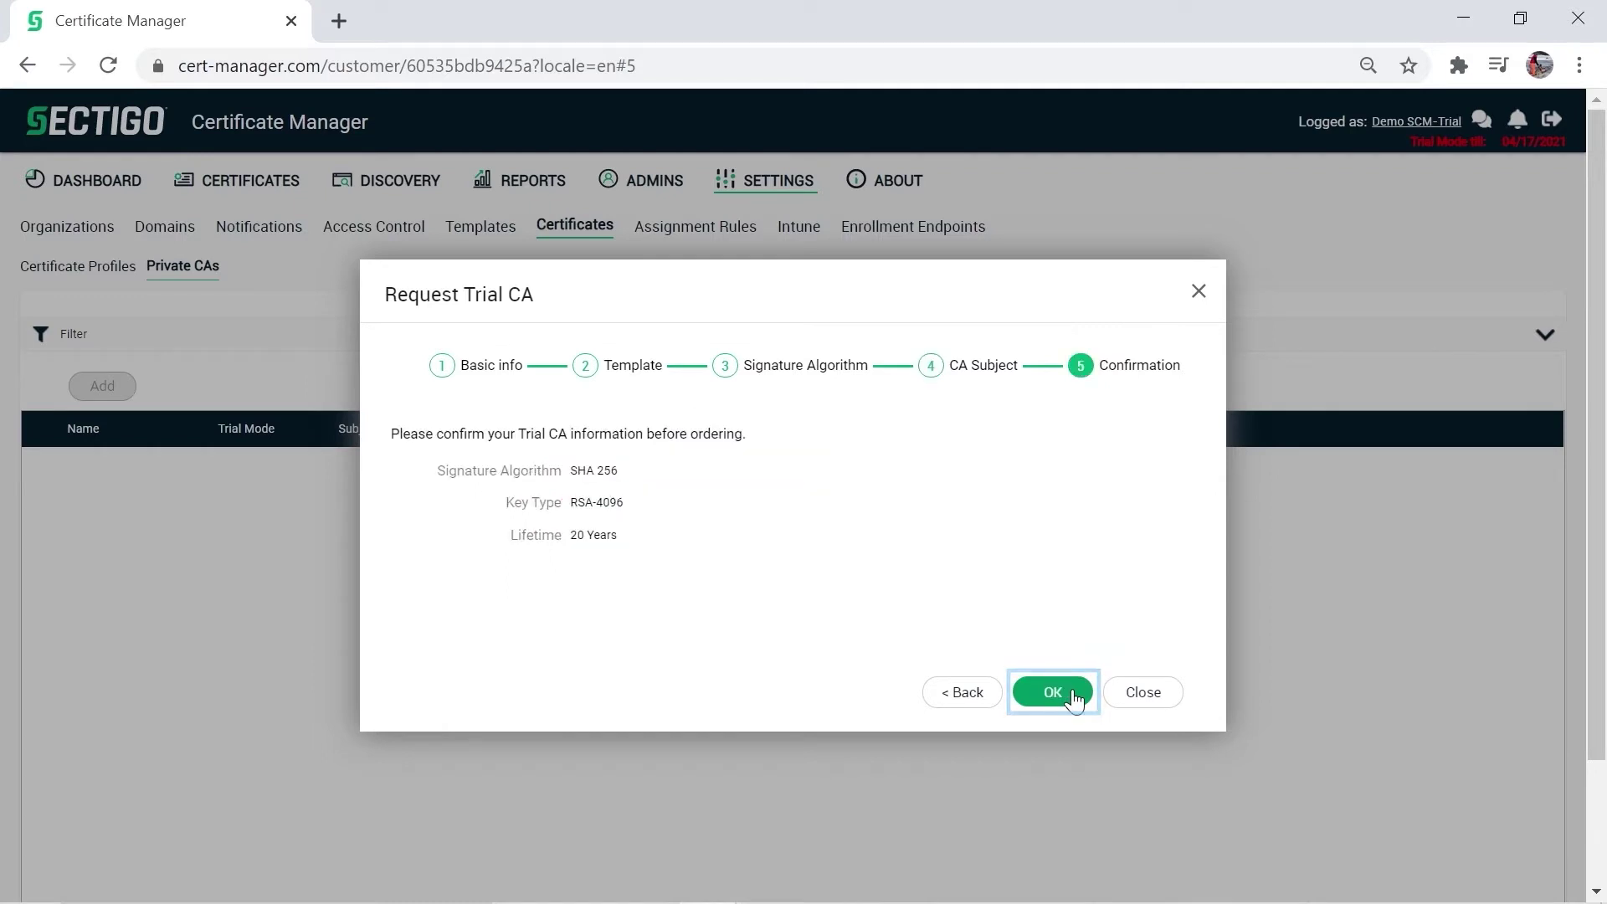
click(1070, 699)
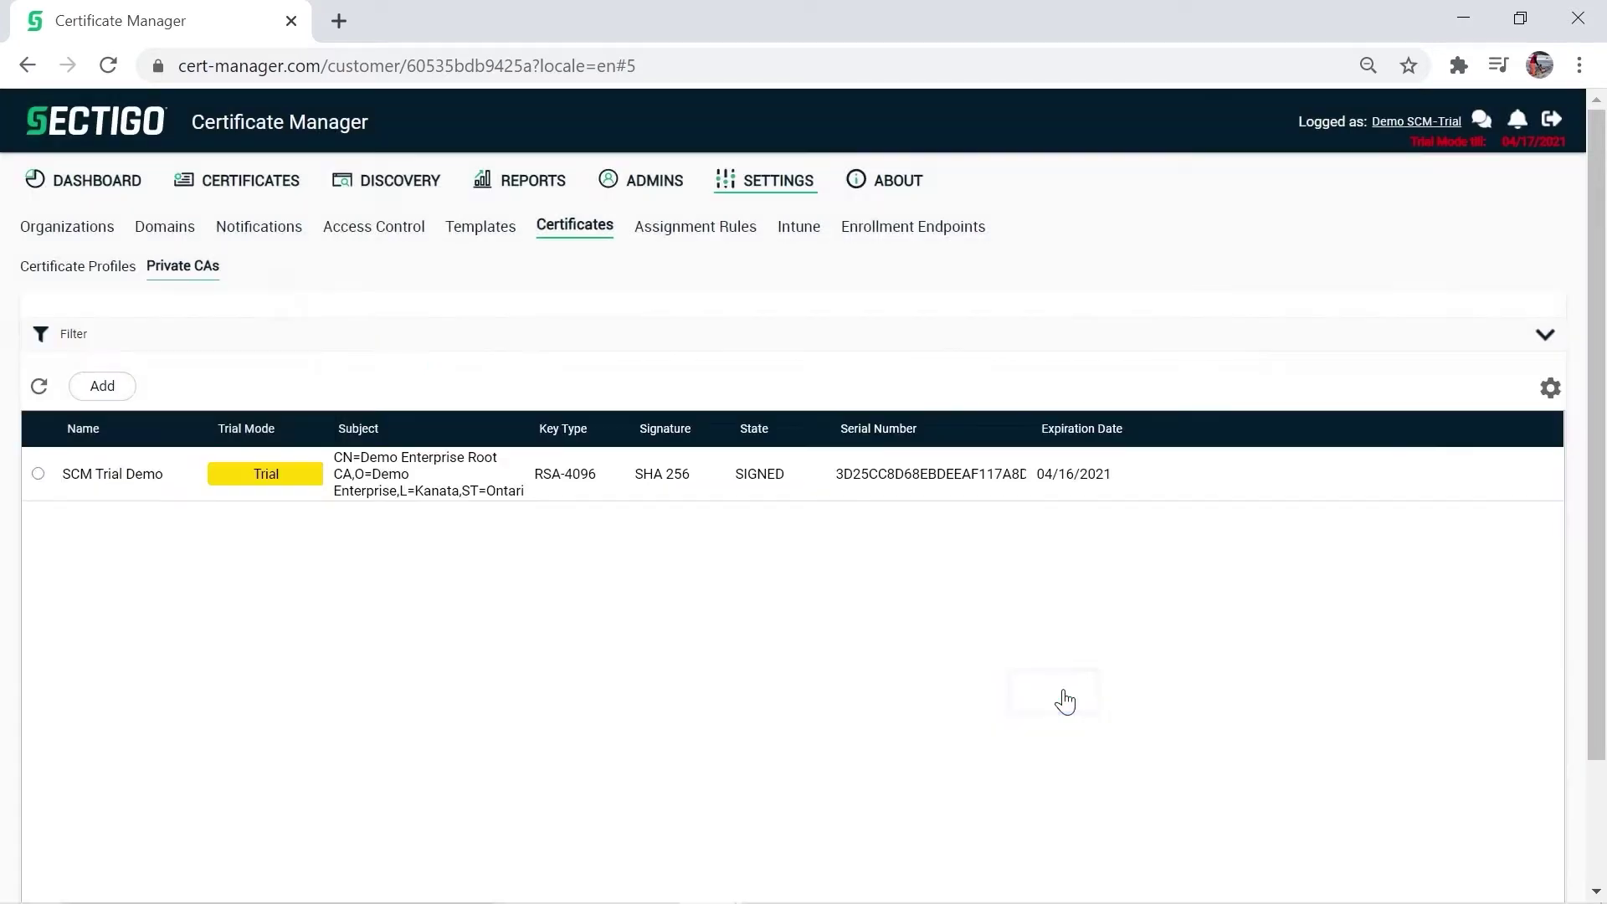
Step: Start a second CA named 'SCM Trial Demo Issuing' with SCM Trial Demo as parent issuer
click(916, 566)
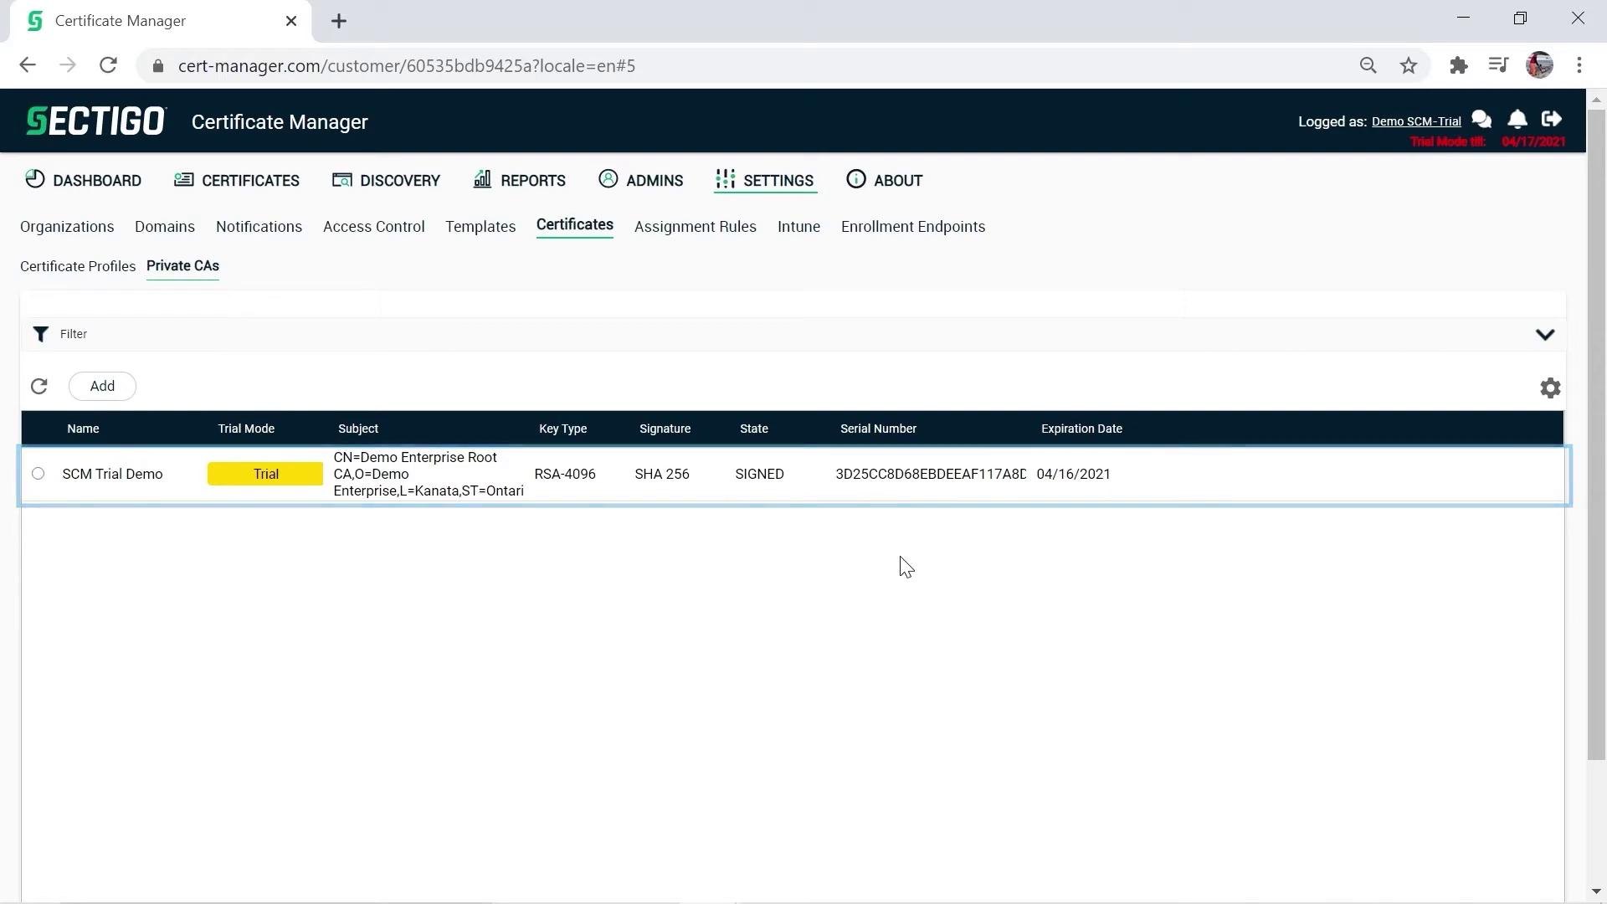
click(113, 394)
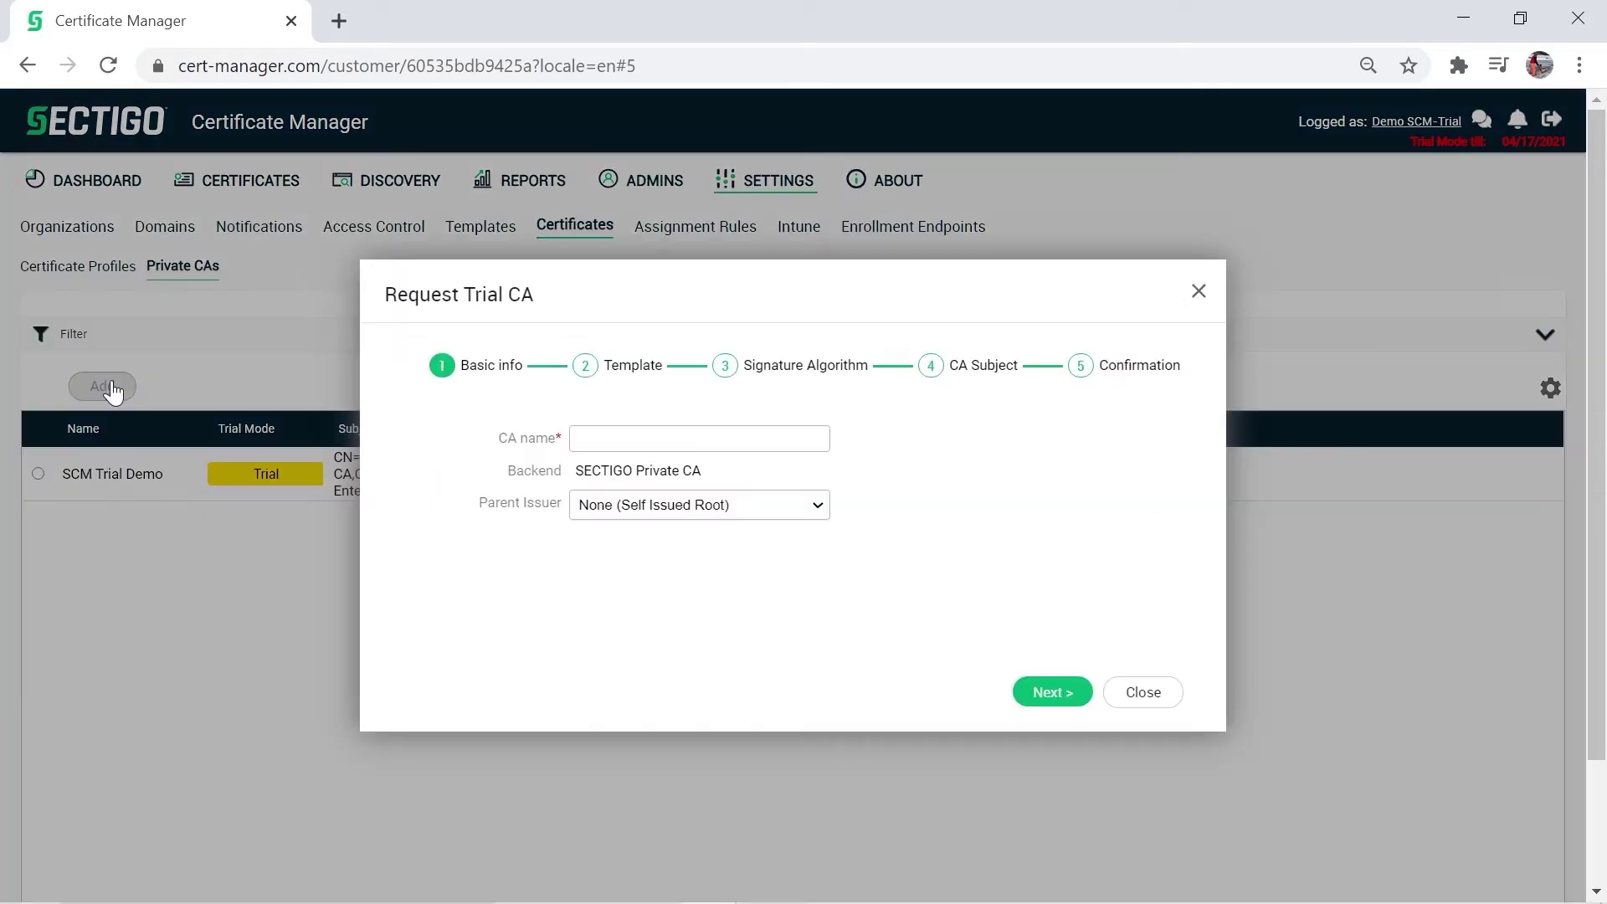
click(693, 438)
text(SCM Trial Demo Issuing)
click(818, 504)
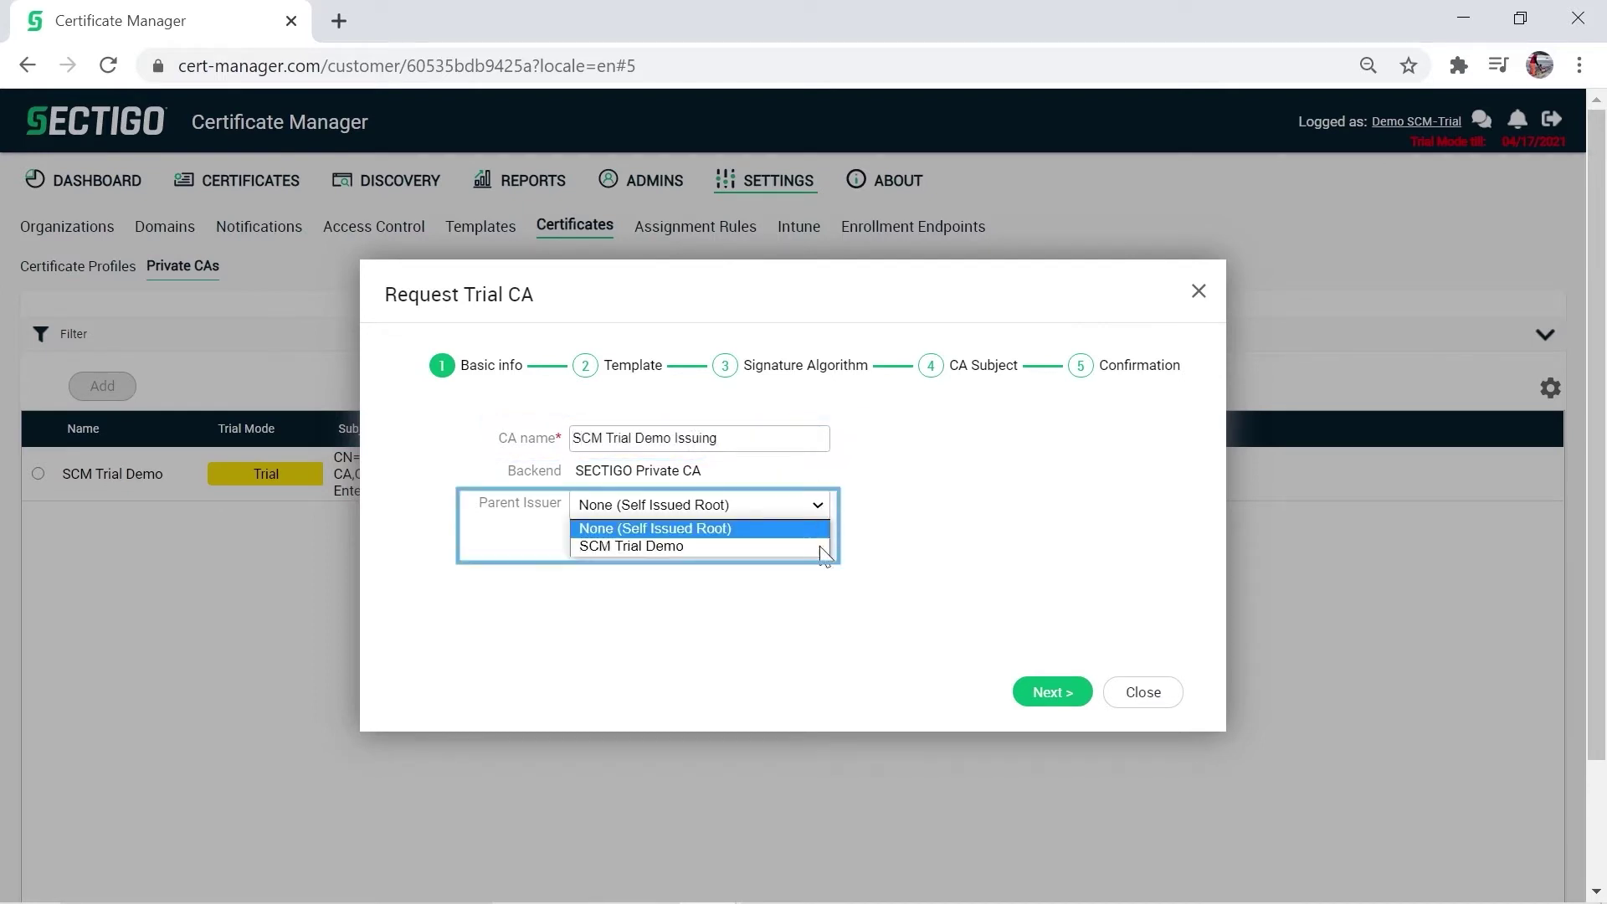
click(820, 548)
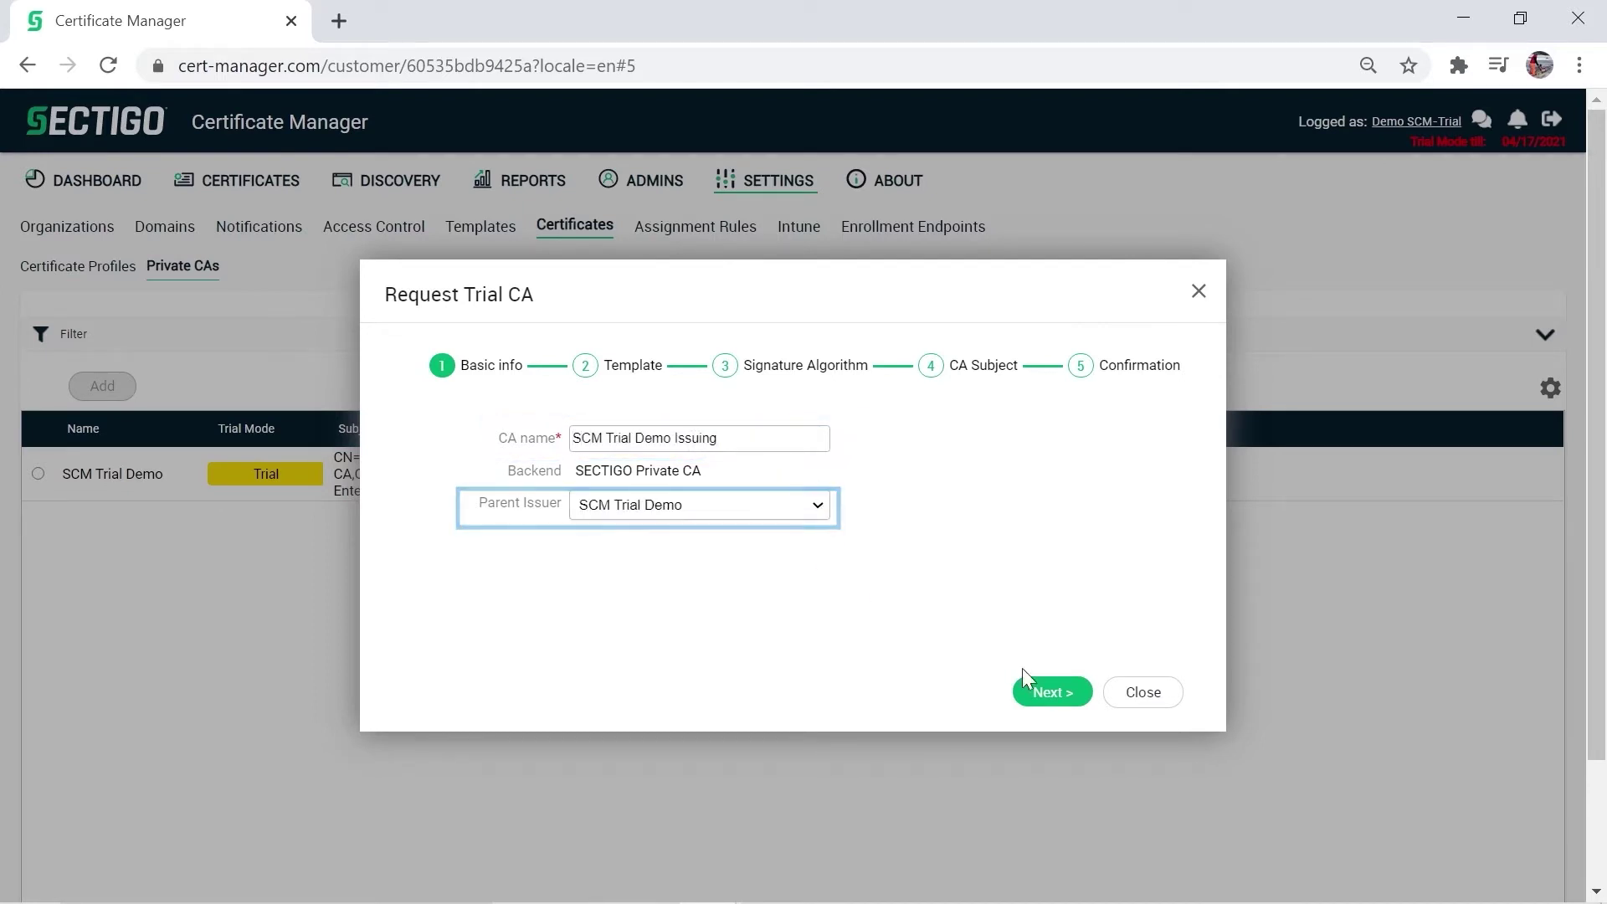
click(1050, 692)
click(1085, 693)
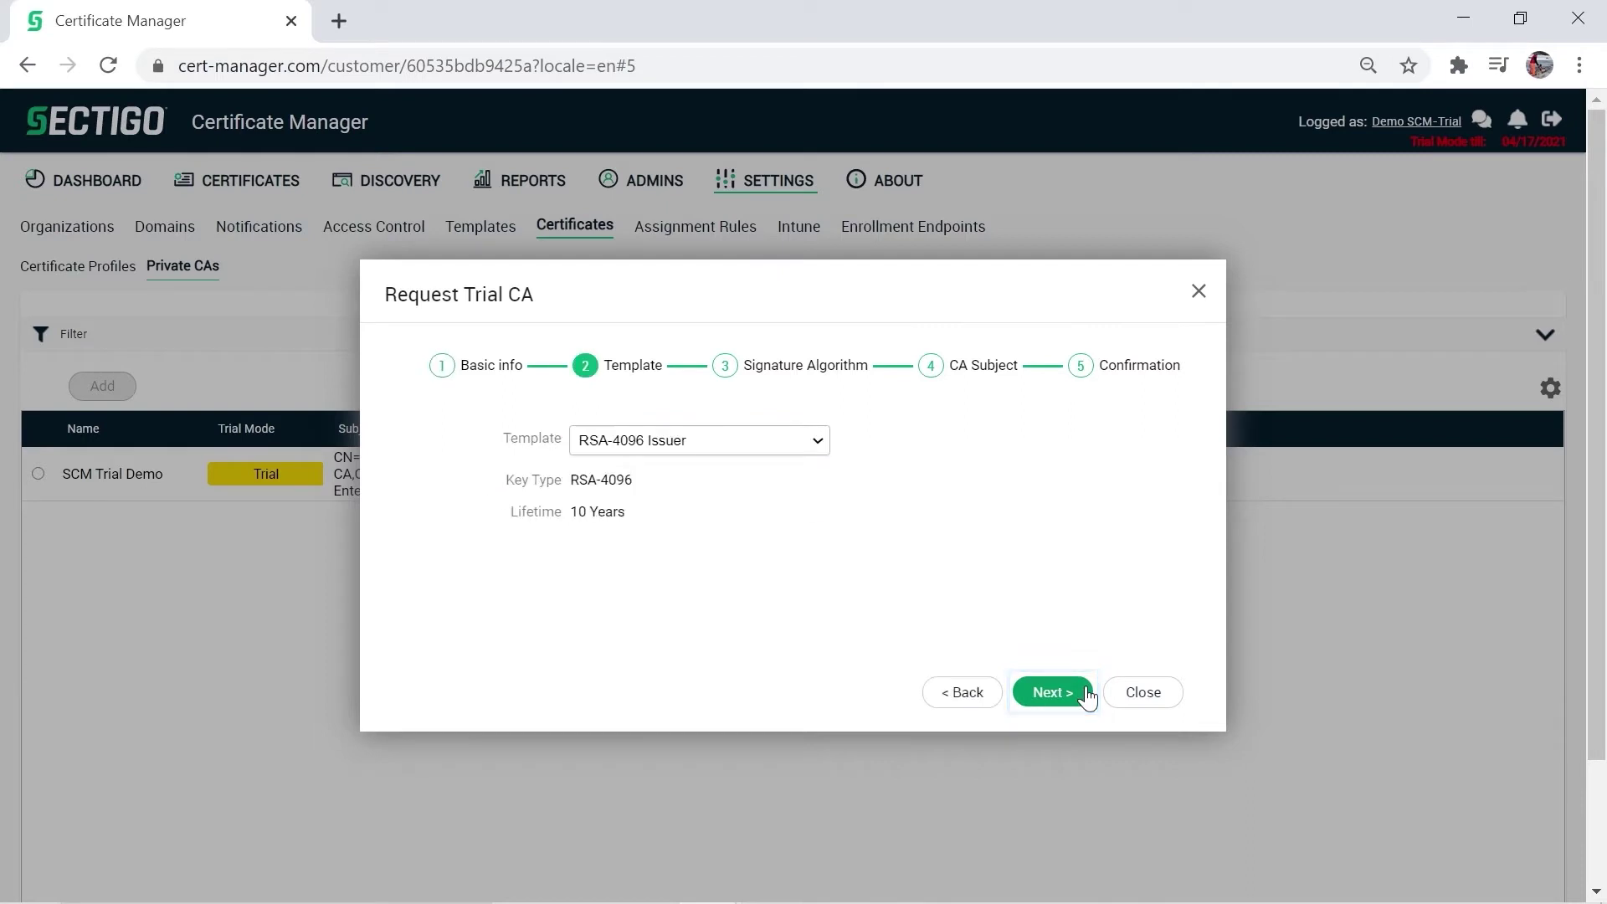
Step: Keep the RSA-4096 Issuer template, autofill the subject details and order the issuing CA
click(819, 442)
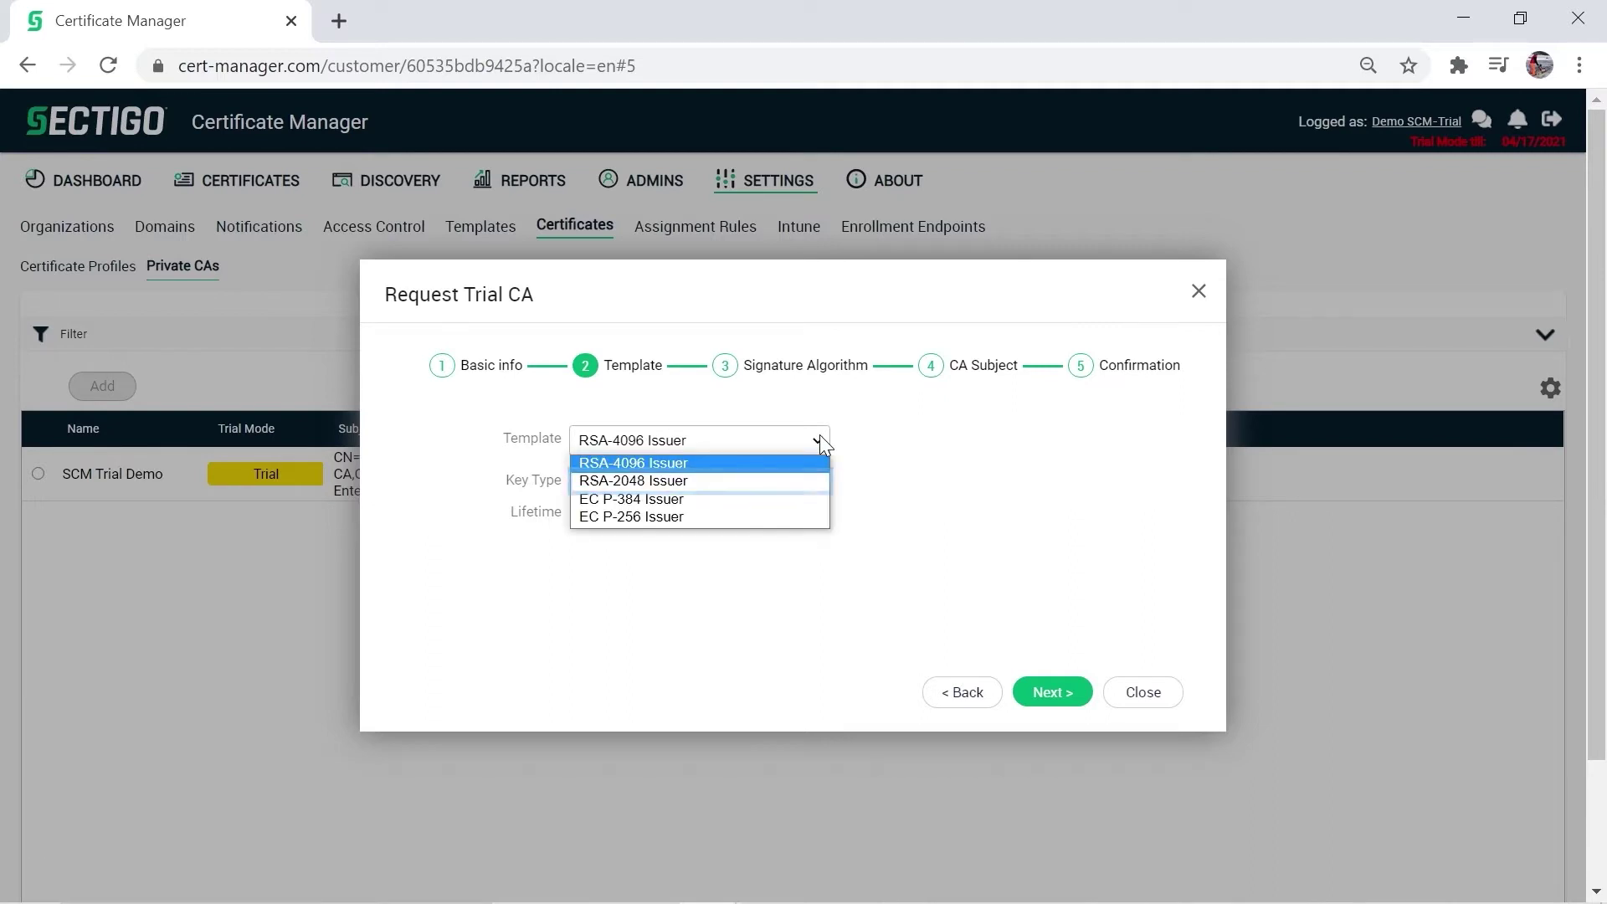
click(820, 440)
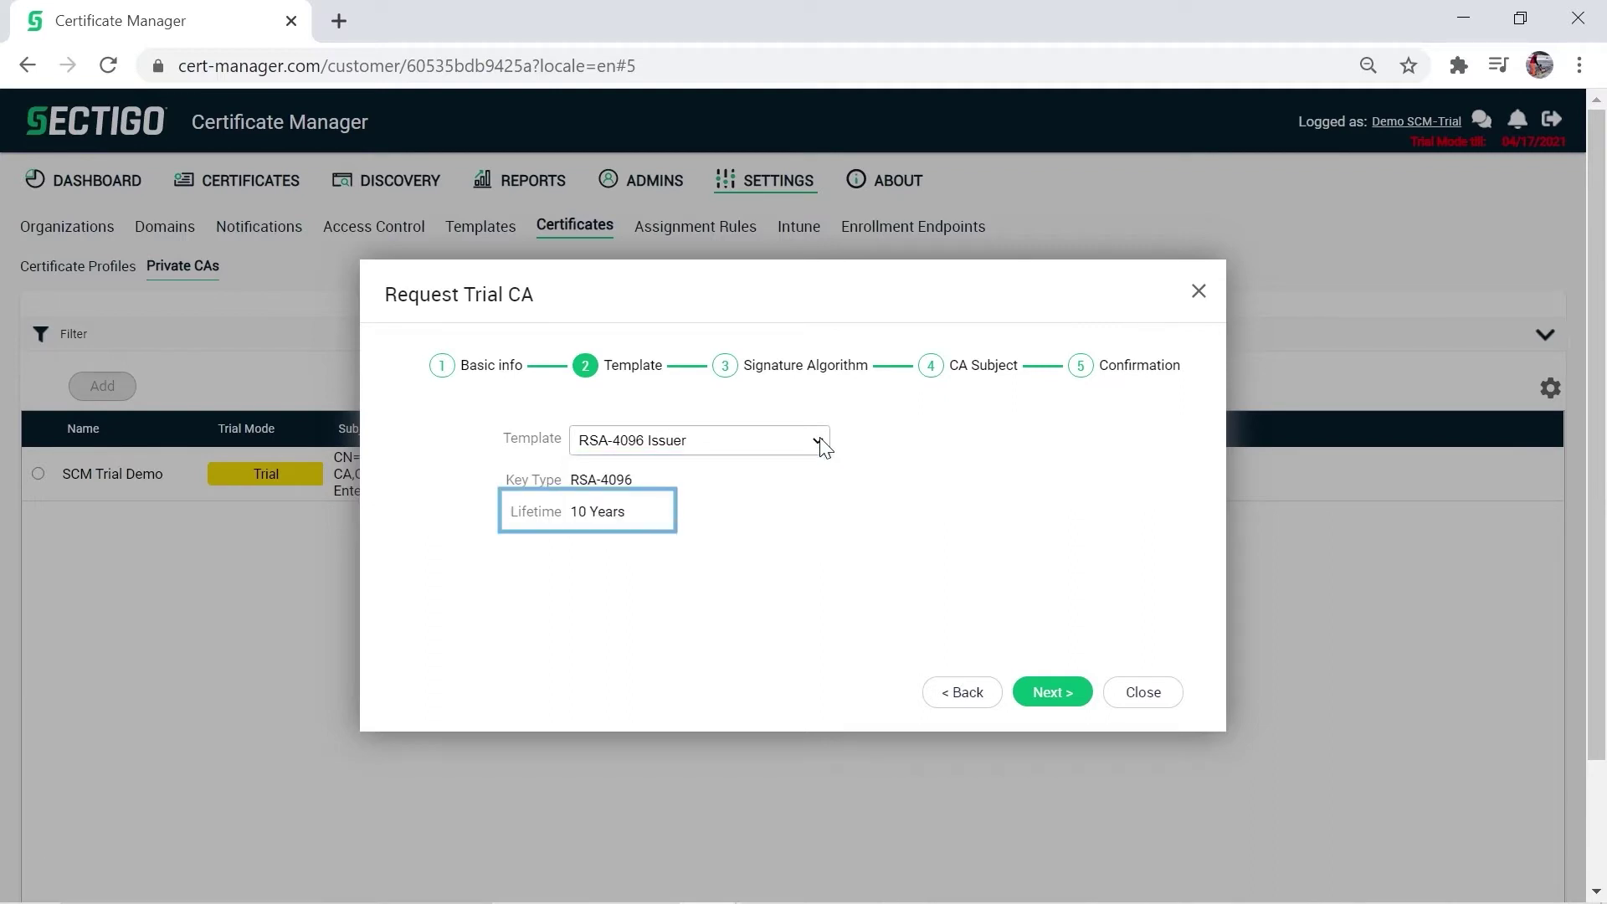
click(1078, 680)
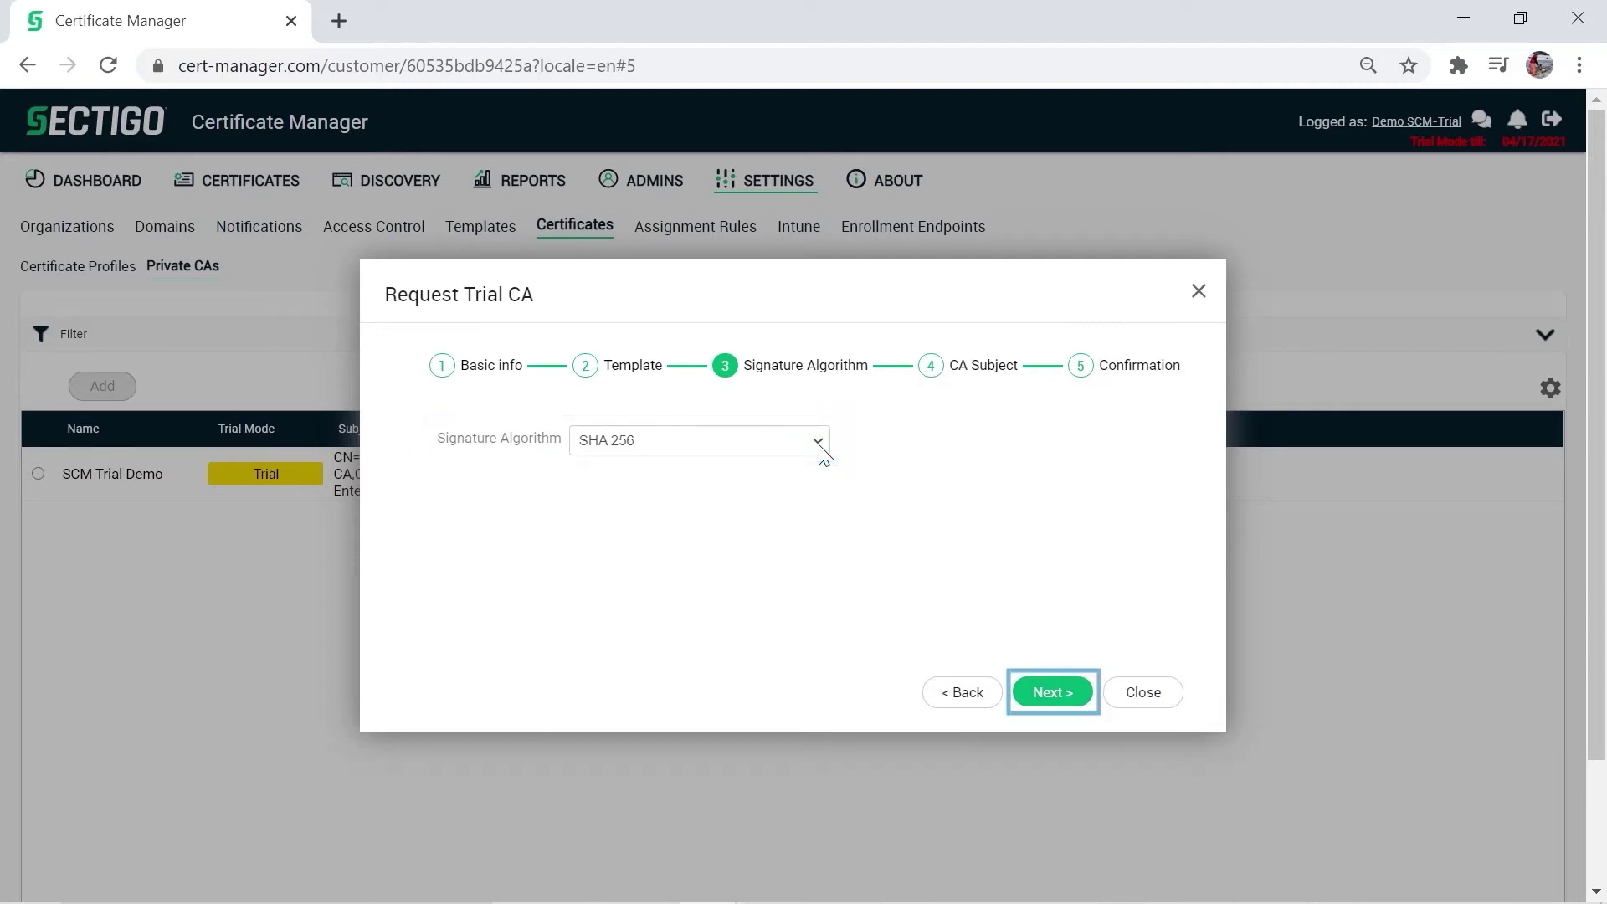
click(1071, 694)
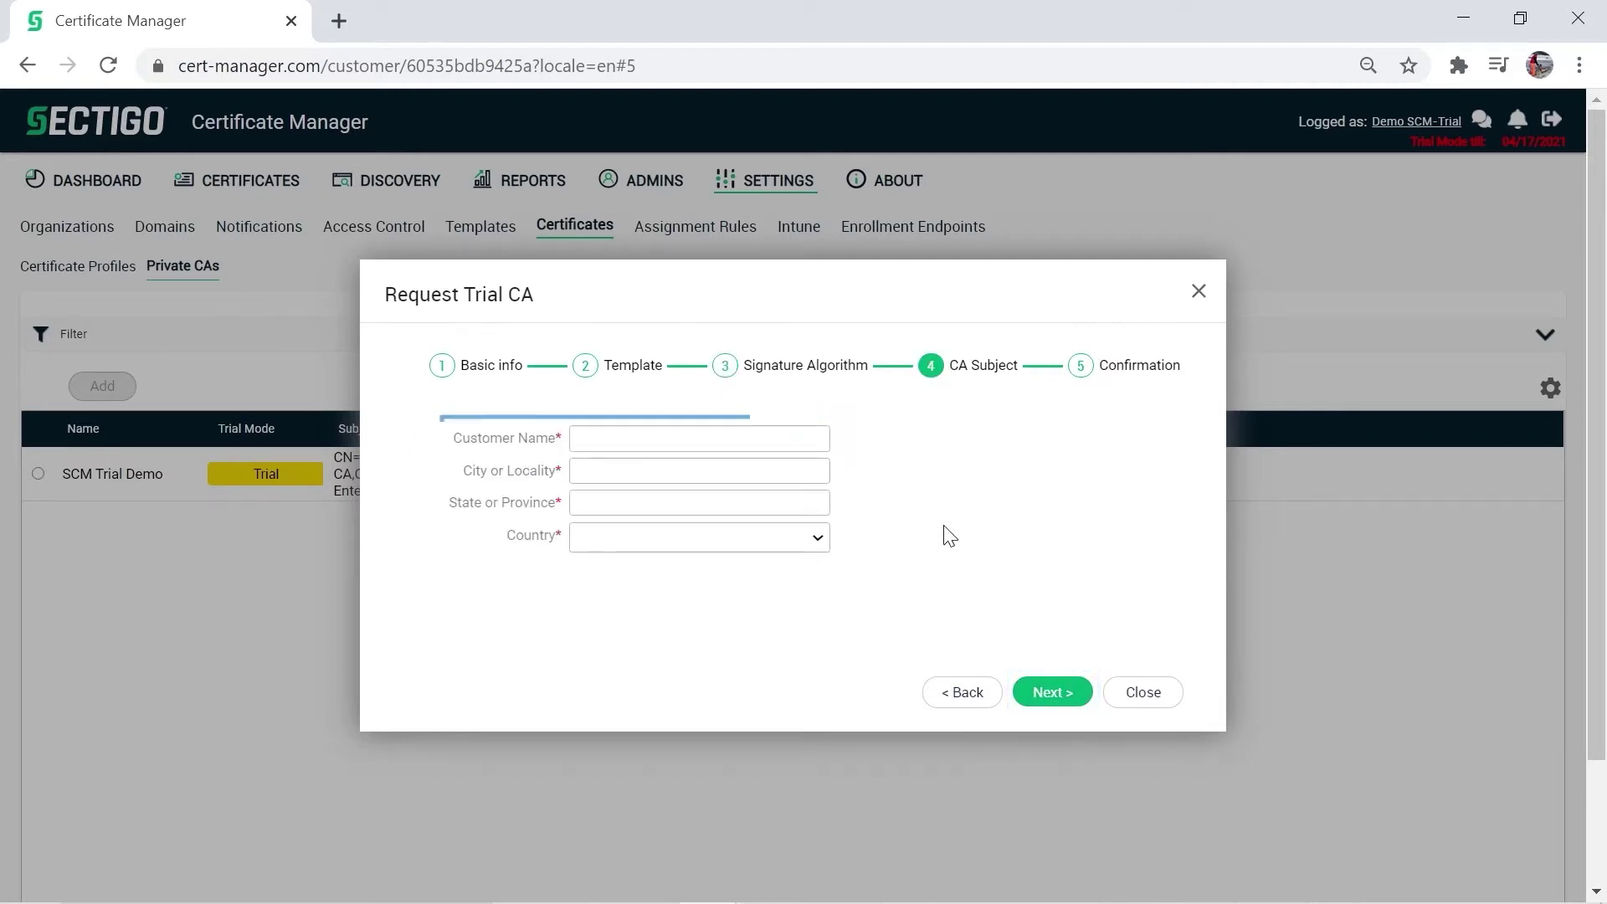
key(Down)
key(Return)
click(1076, 692)
click(1053, 693)
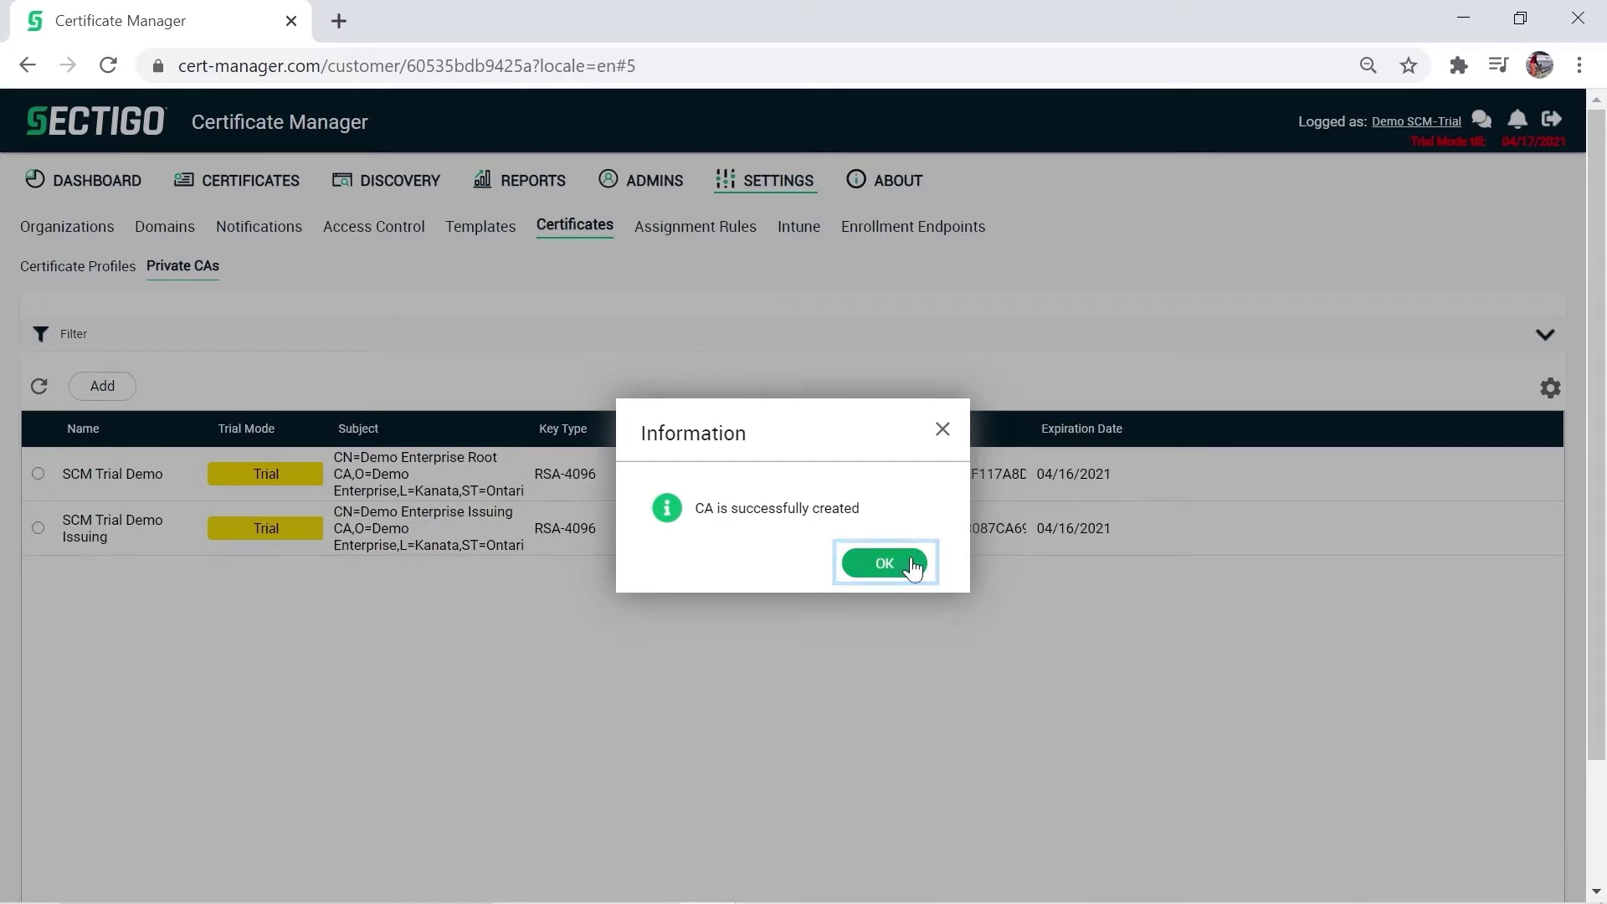
Step: Dismiss the issuing CA created notice
click(885, 563)
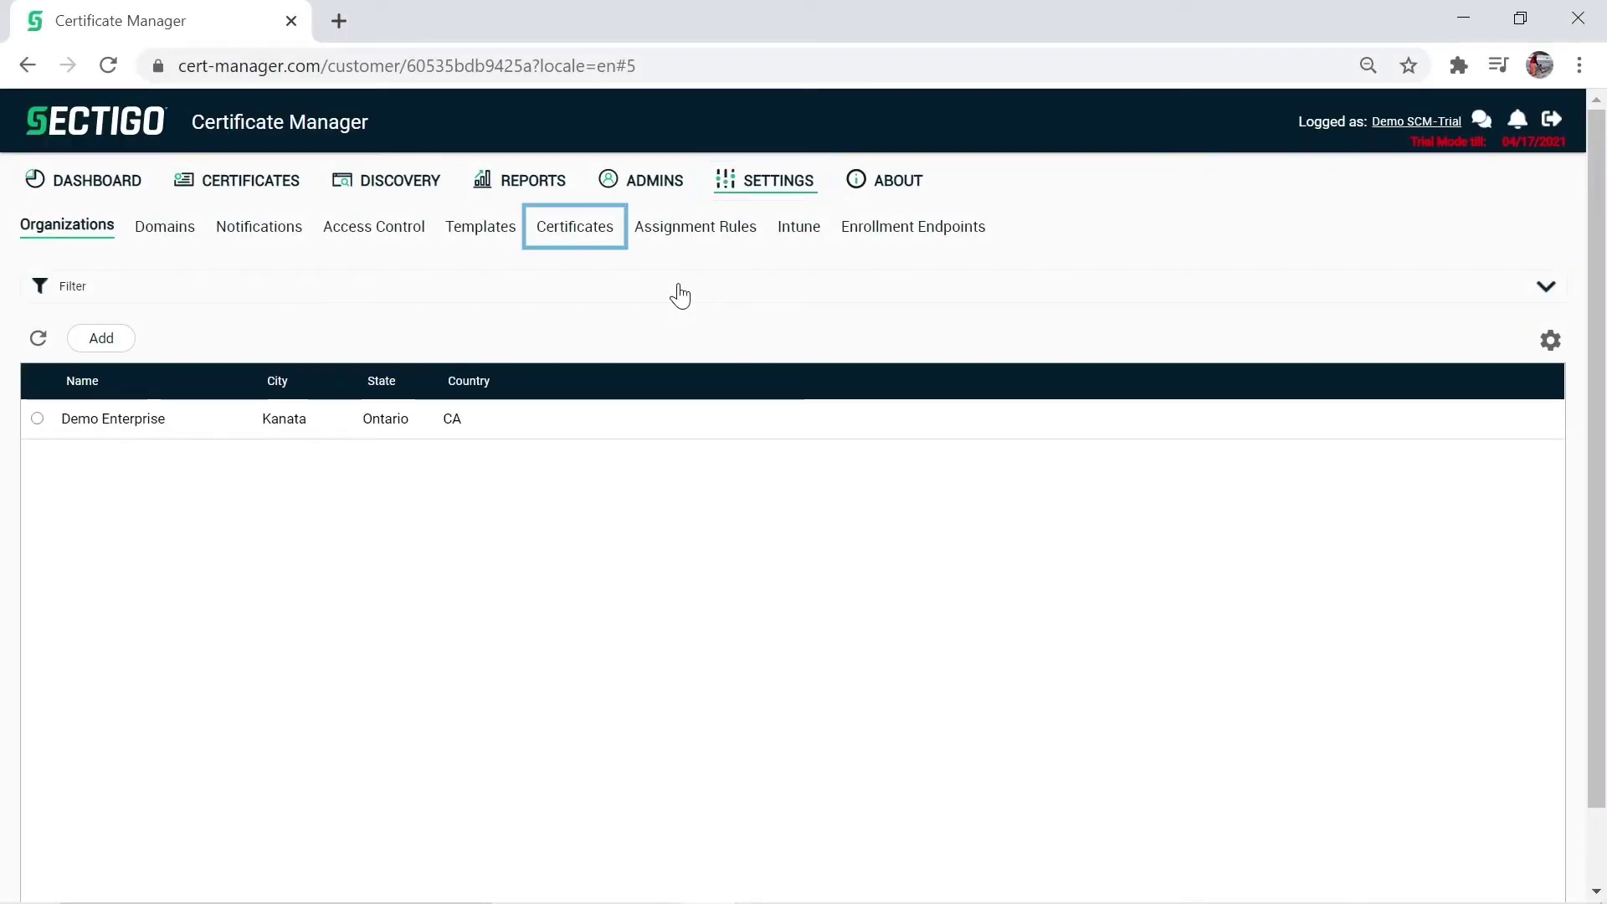
Step: Add a certificate profile using the SECTIGO Private CA backend and SSL certificate type
click(572, 242)
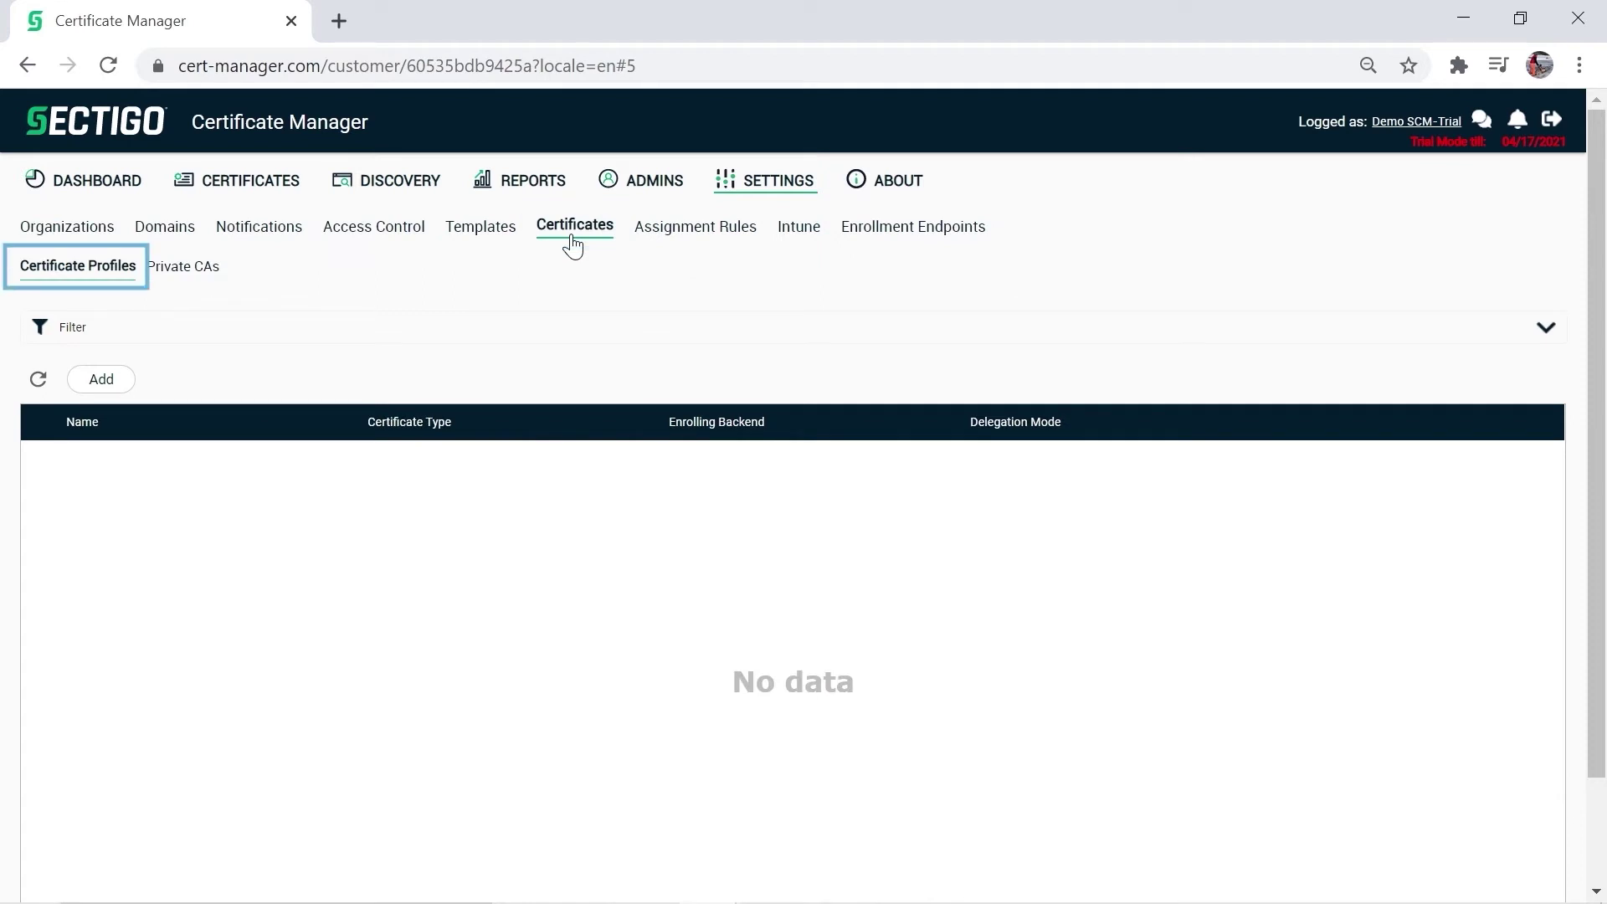
click(103, 380)
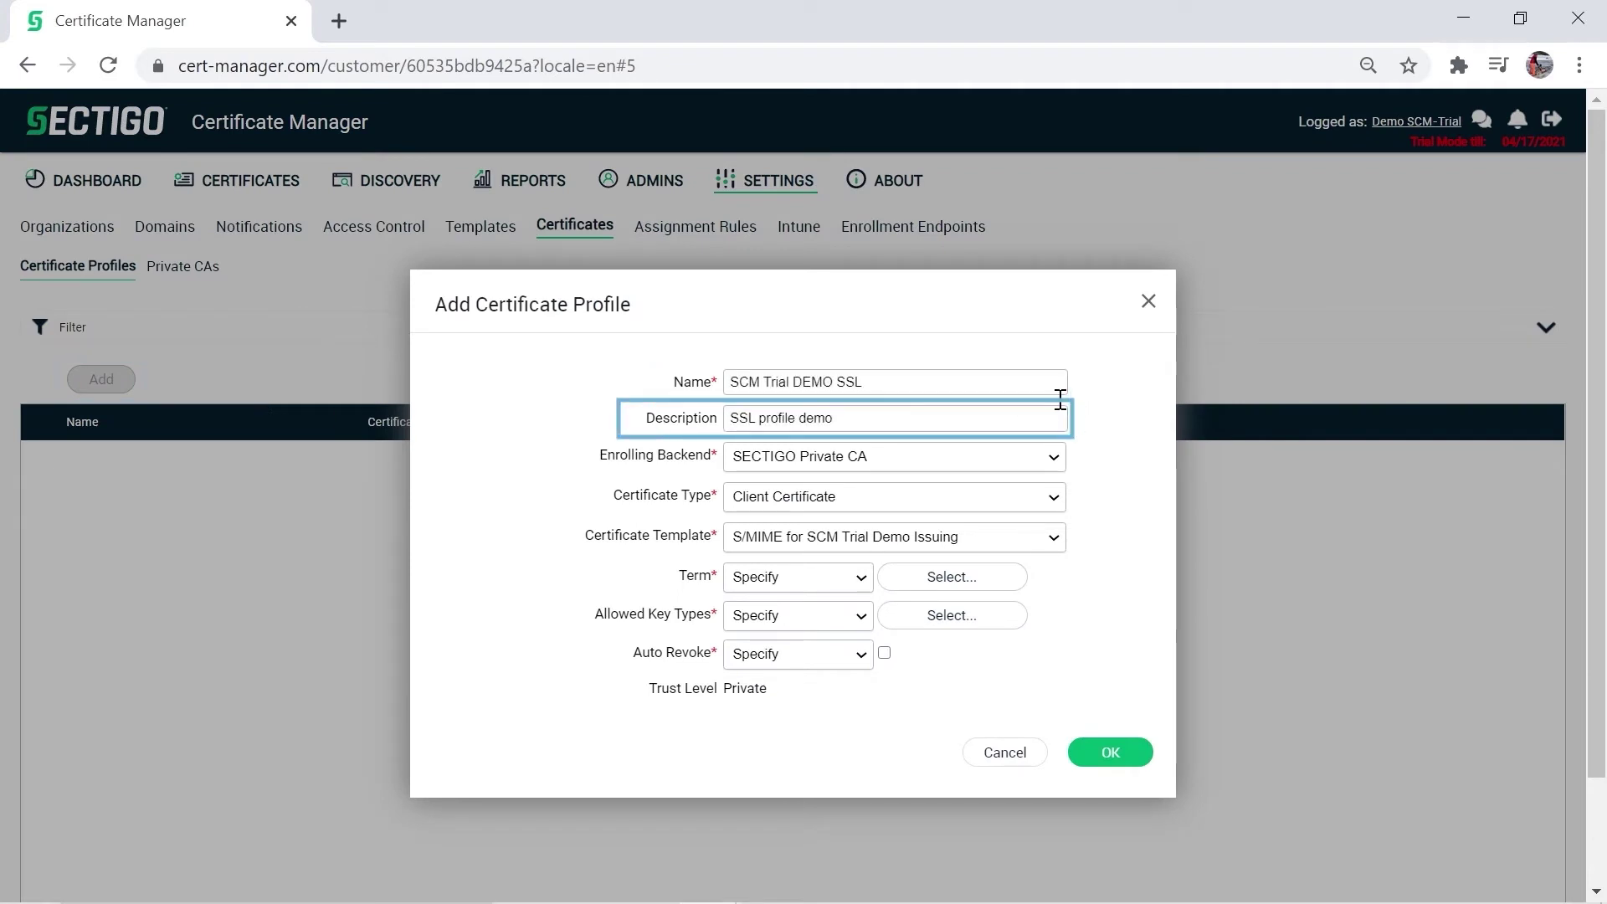
click(1056, 457)
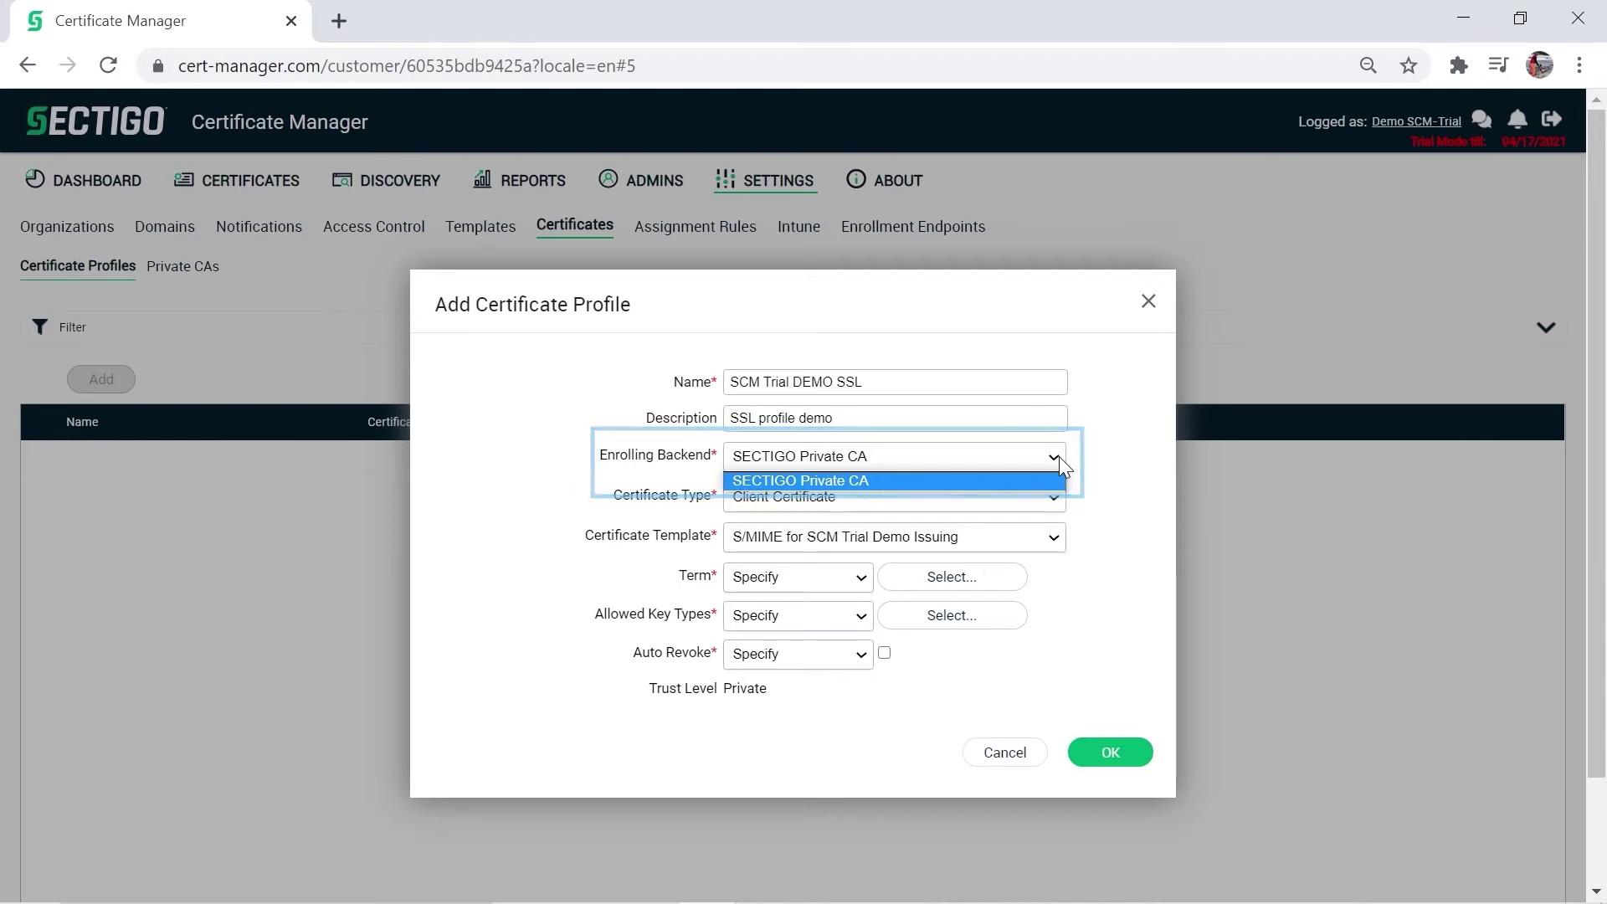
click(1058, 455)
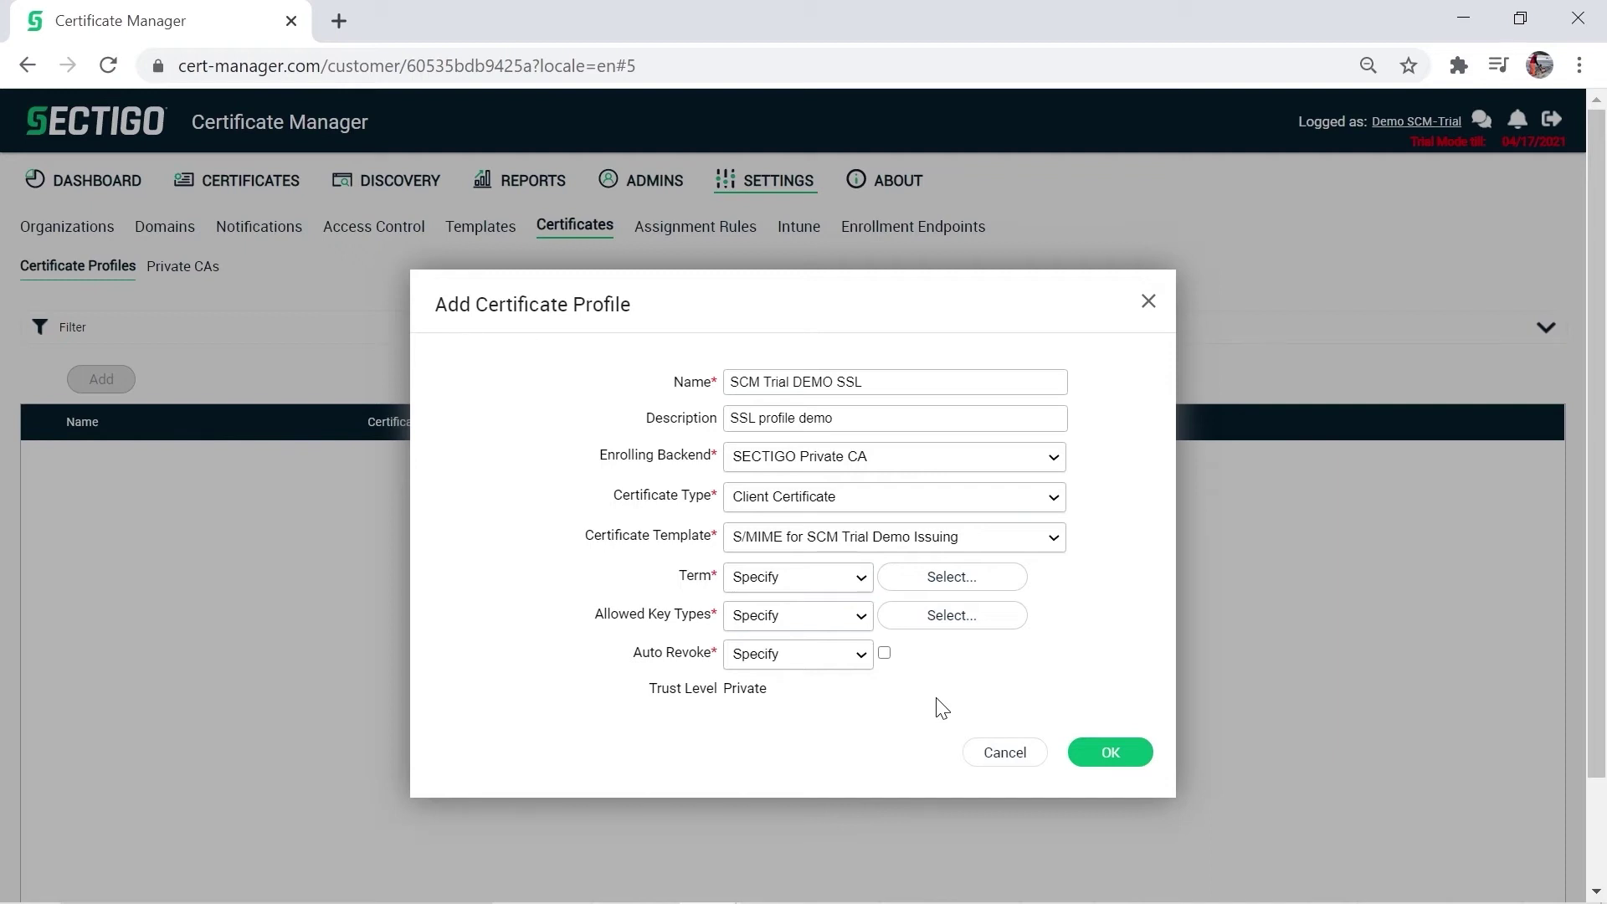
click(1061, 500)
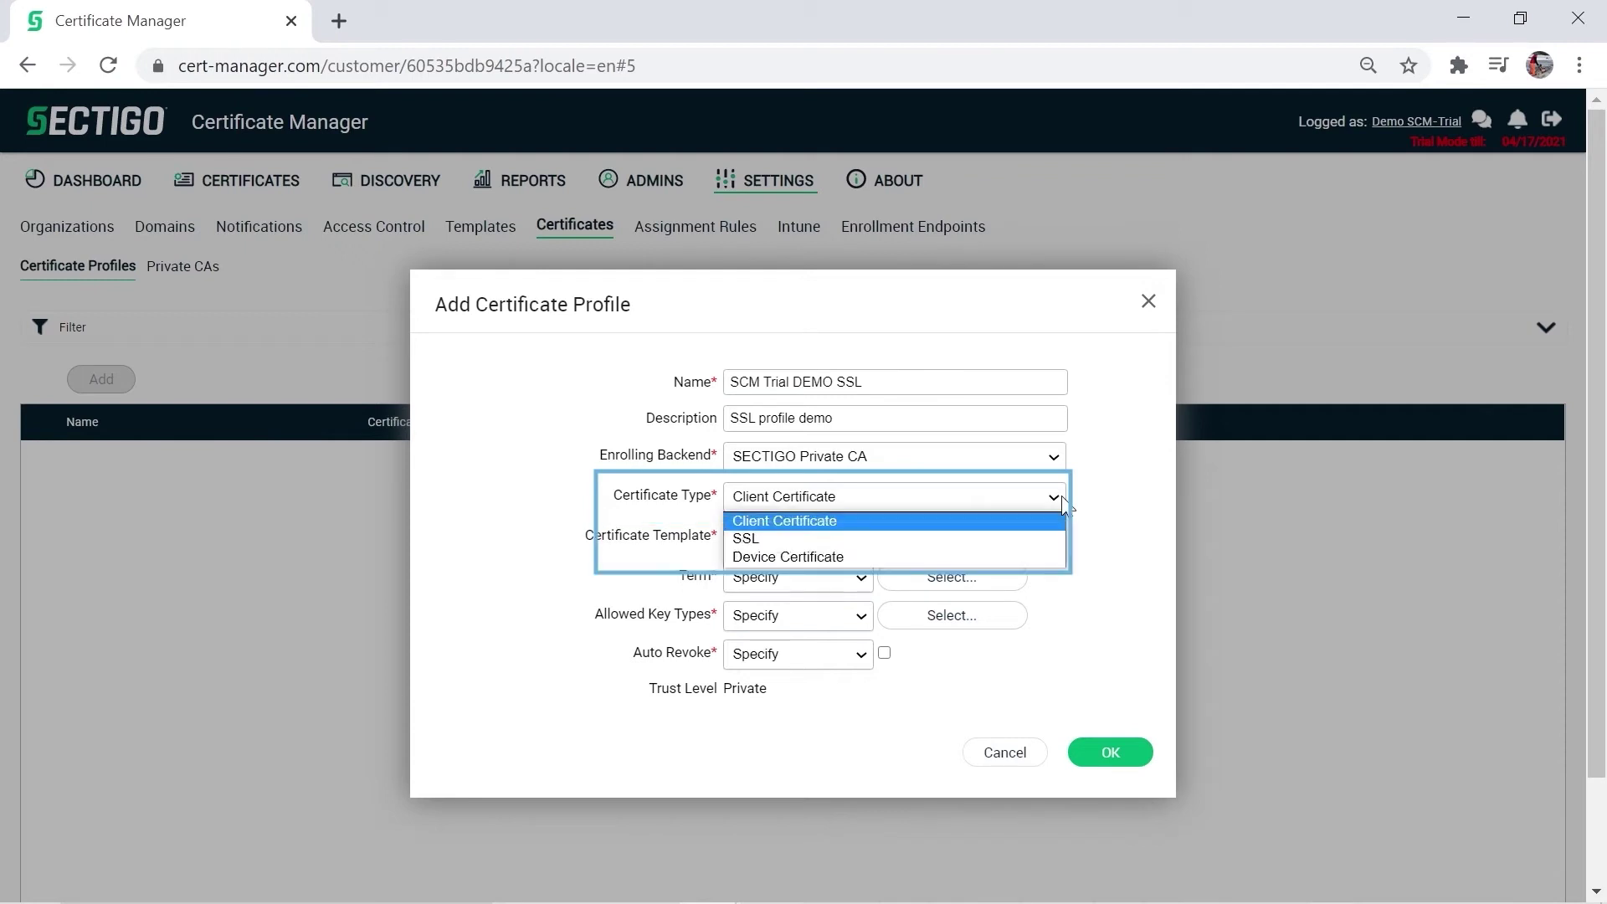
click(1047, 539)
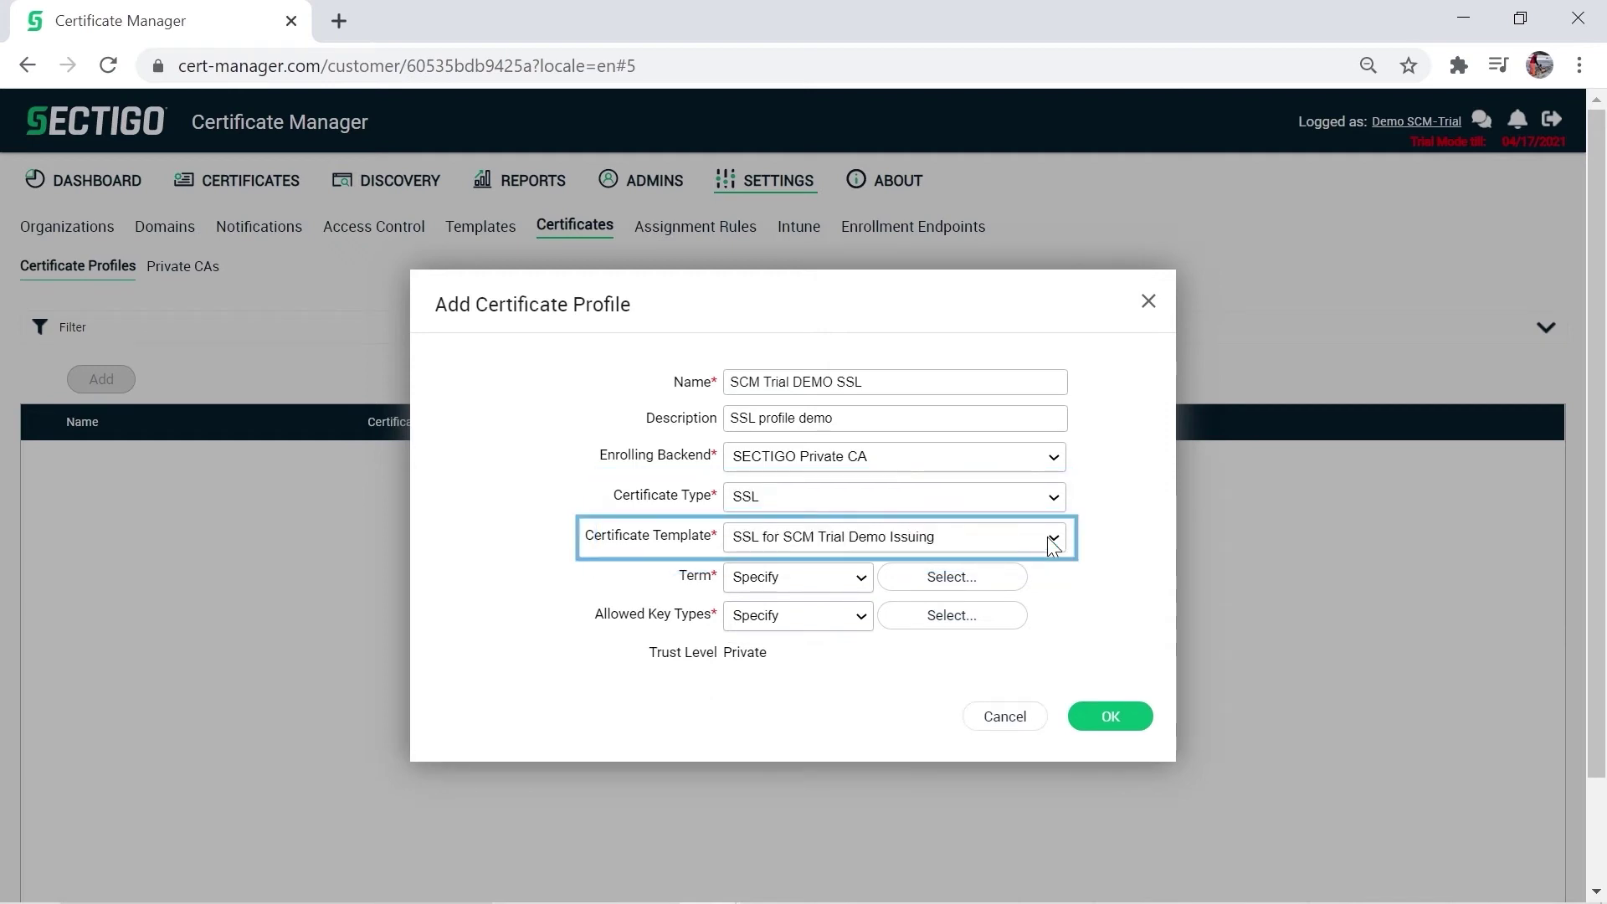
Step: Allow the 30-day term and check the allowed key types
click(892, 586)
click(926, 608)
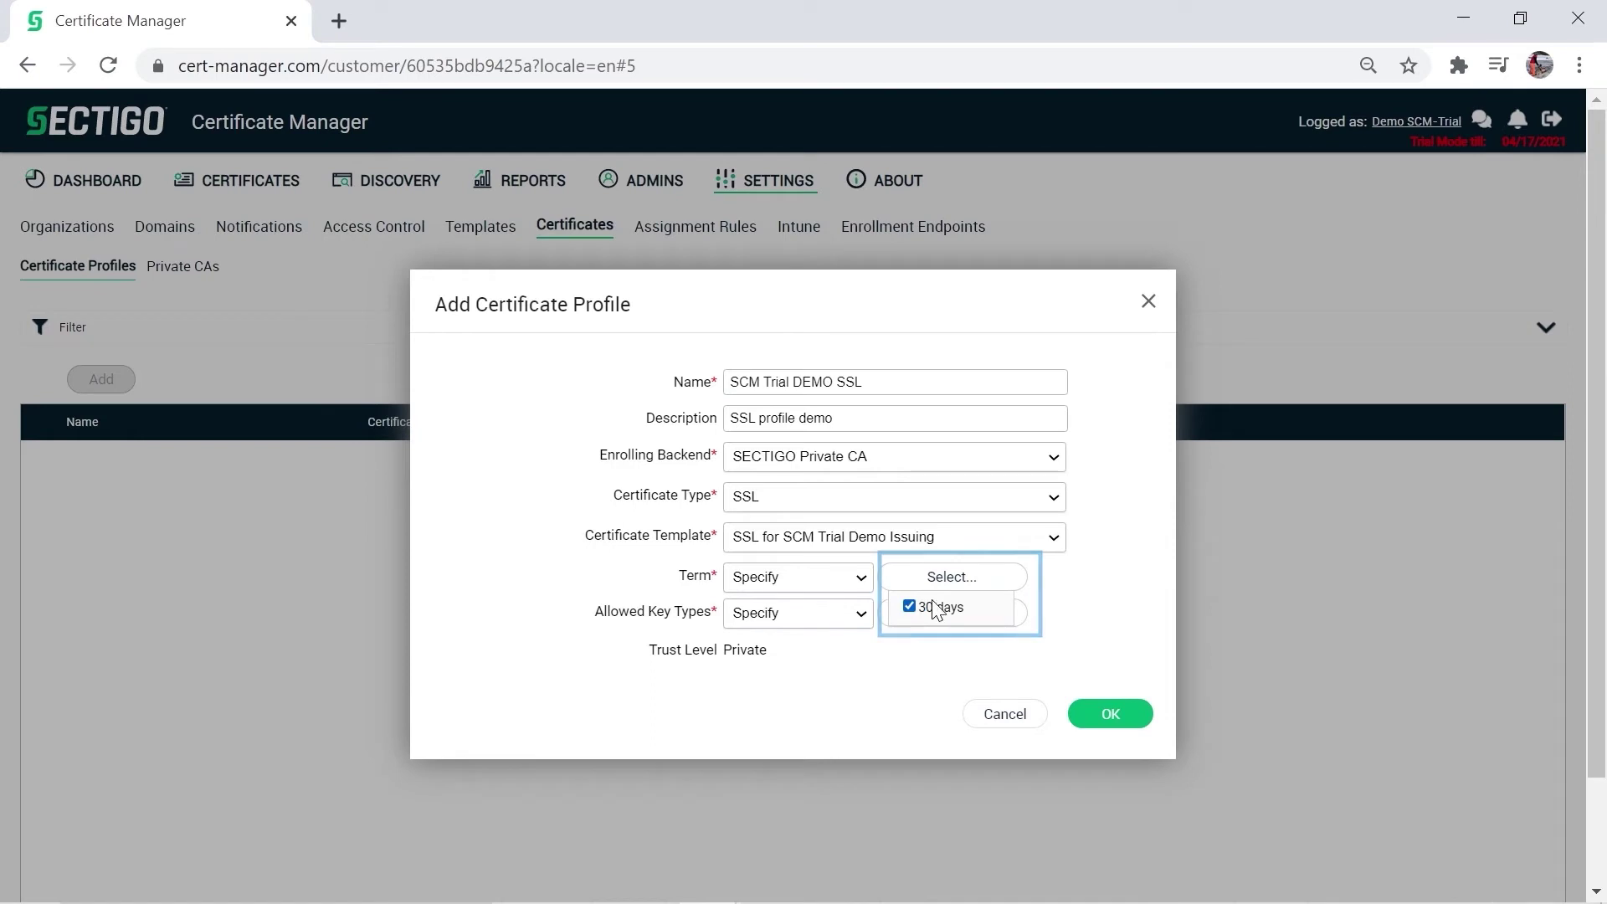
click(1020, 589)
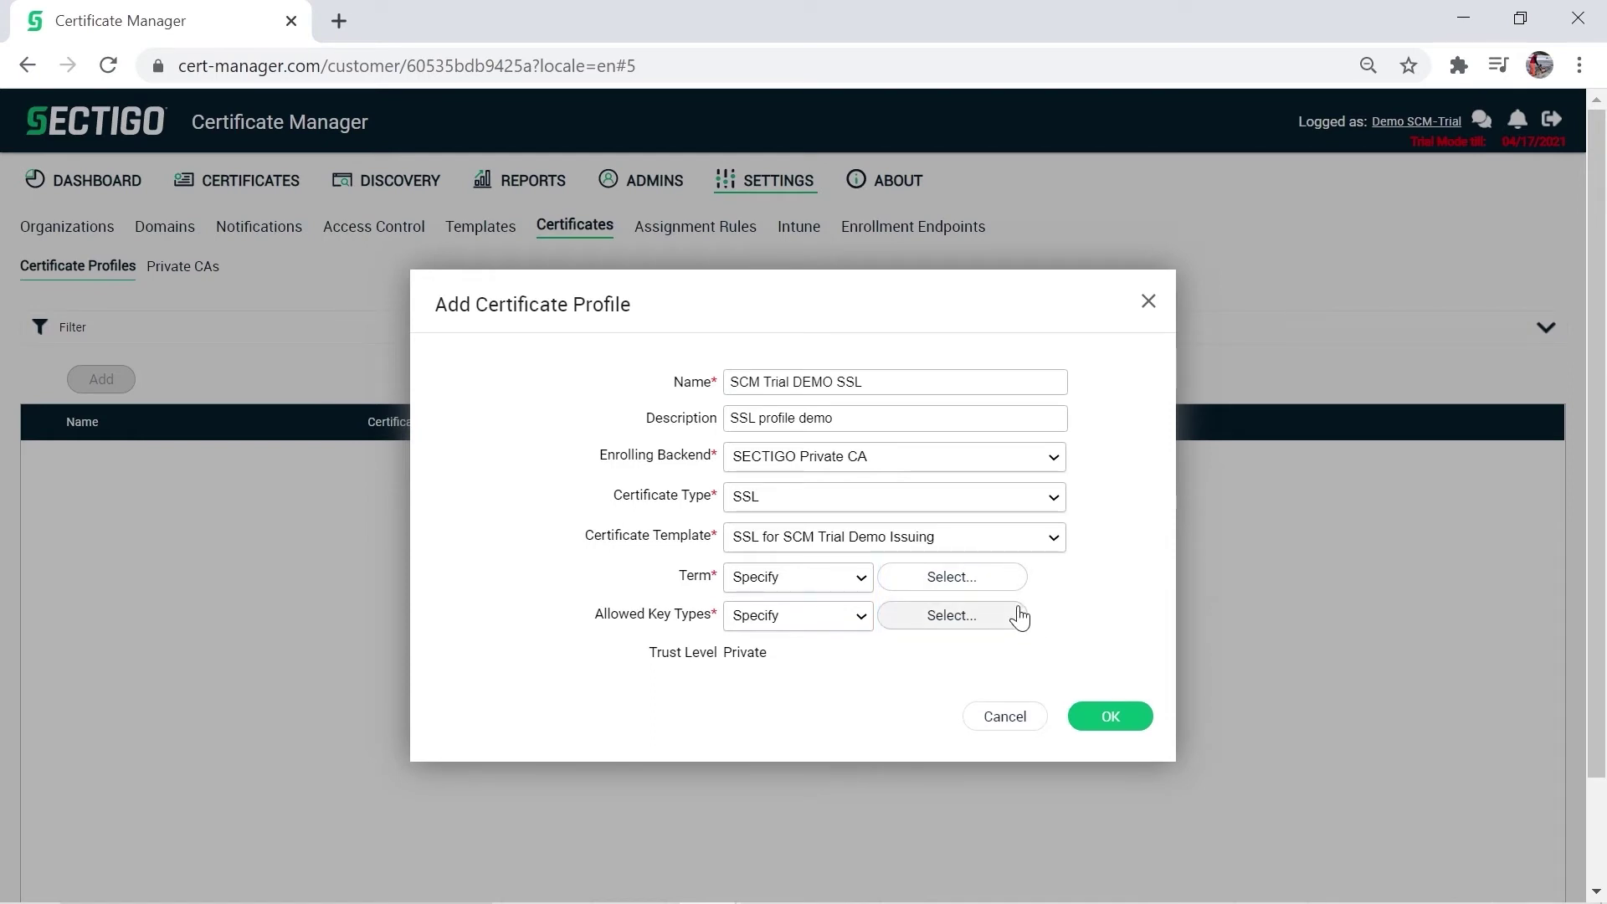
click(1019, 616)
click(1019, 617)
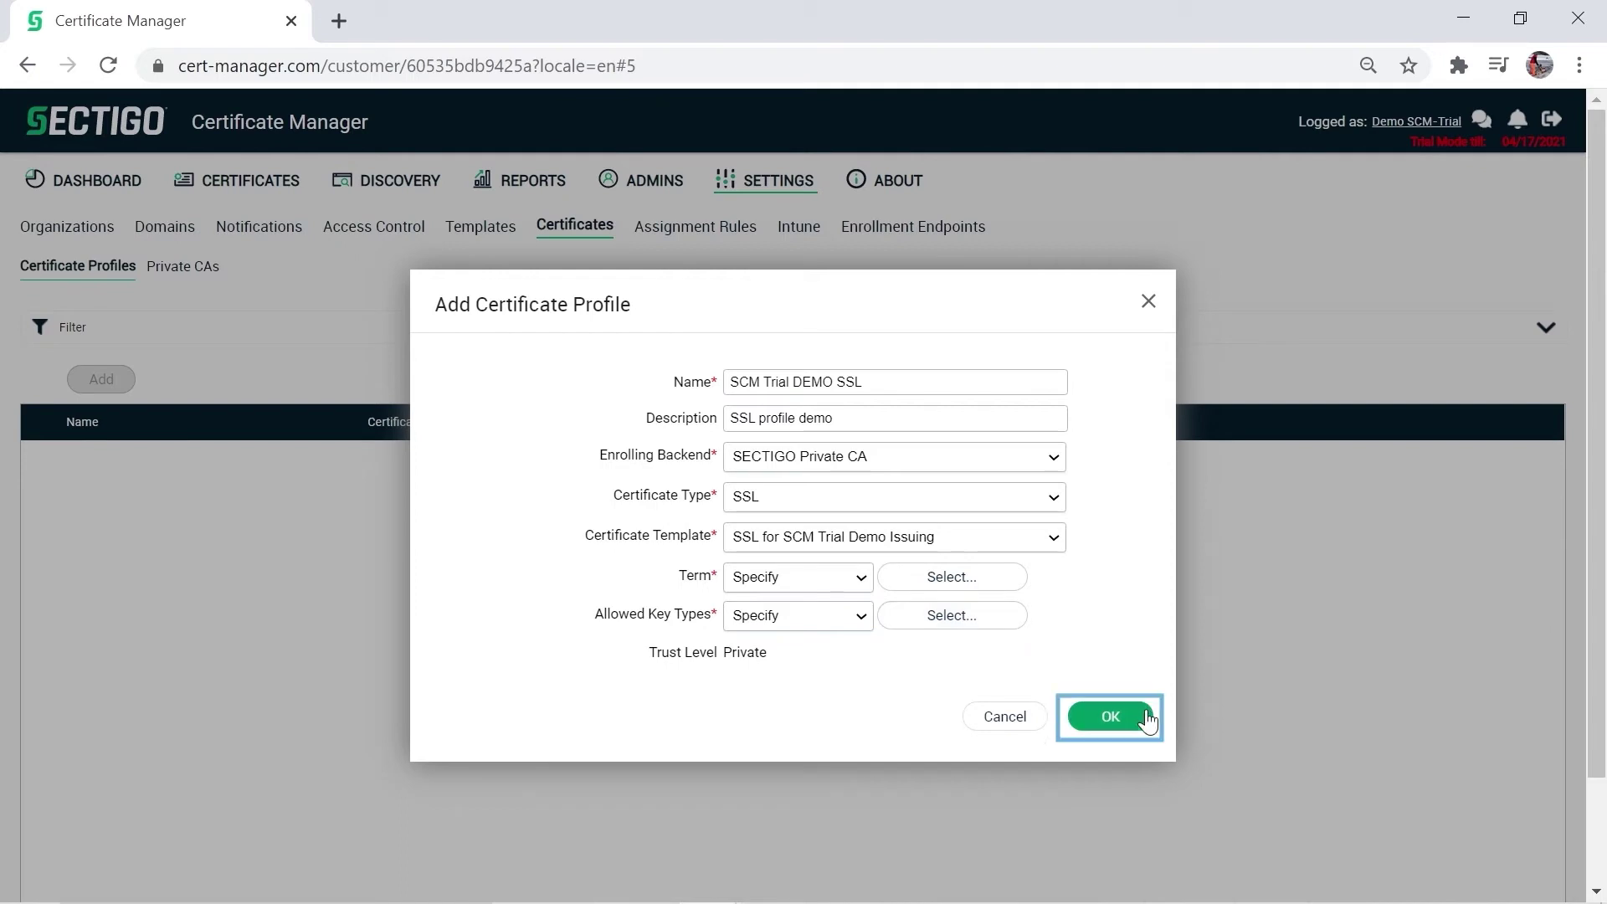
Step: Save the SCM Trial DEMO SSL certificate profile
click(1110, 717)
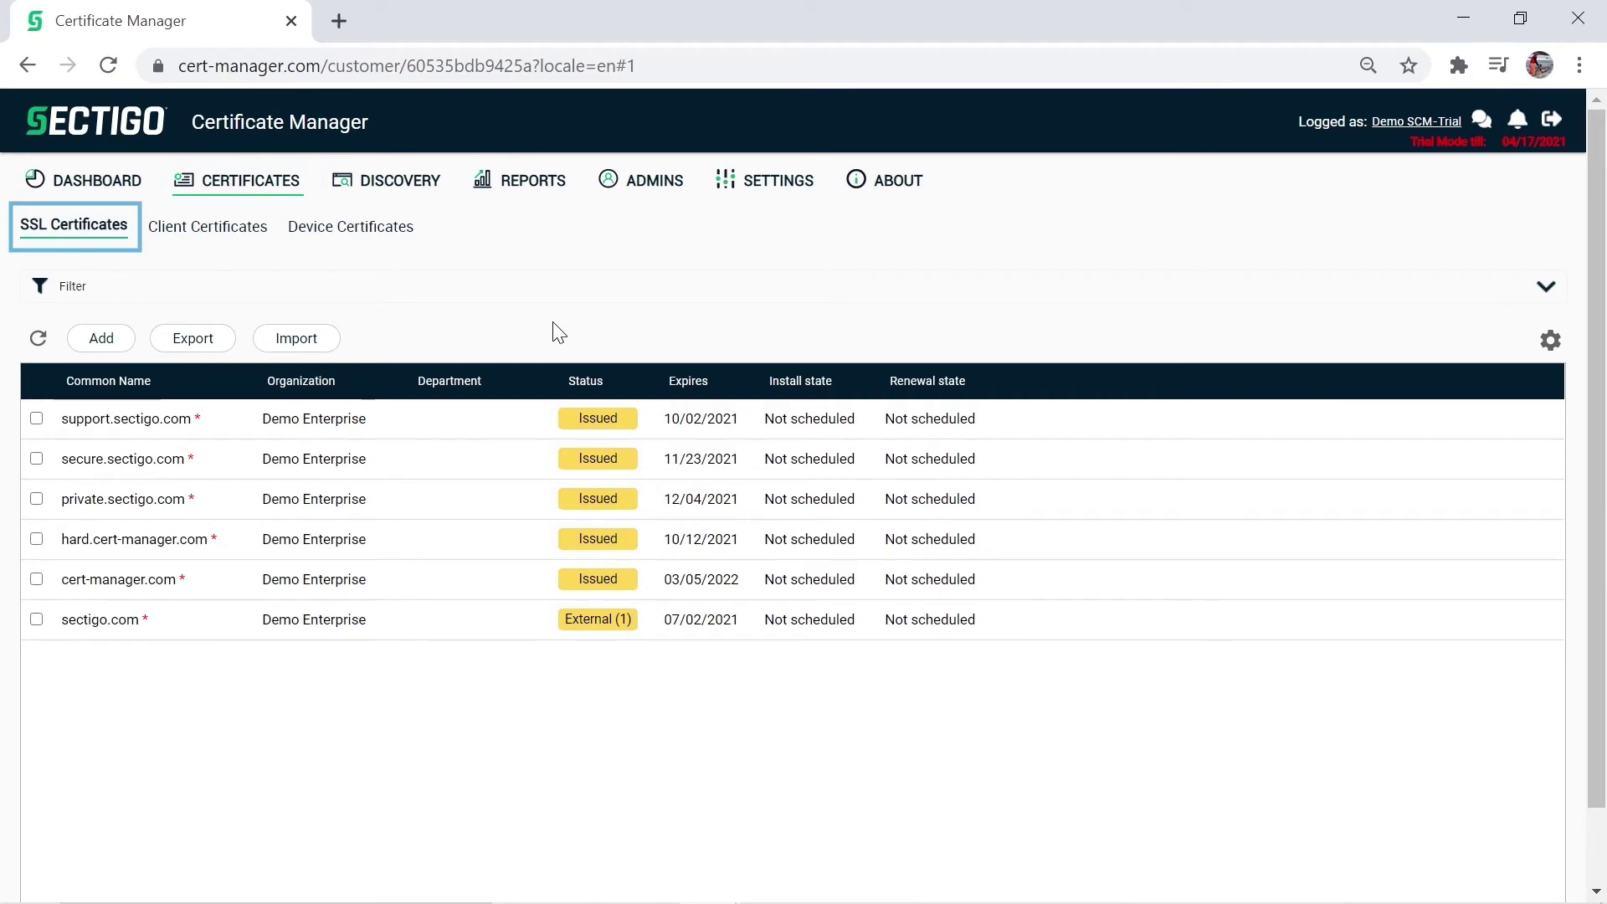
Step: Start a new SSL certificate request in manual CSR mode and paste in the CSR
click(115, 341)
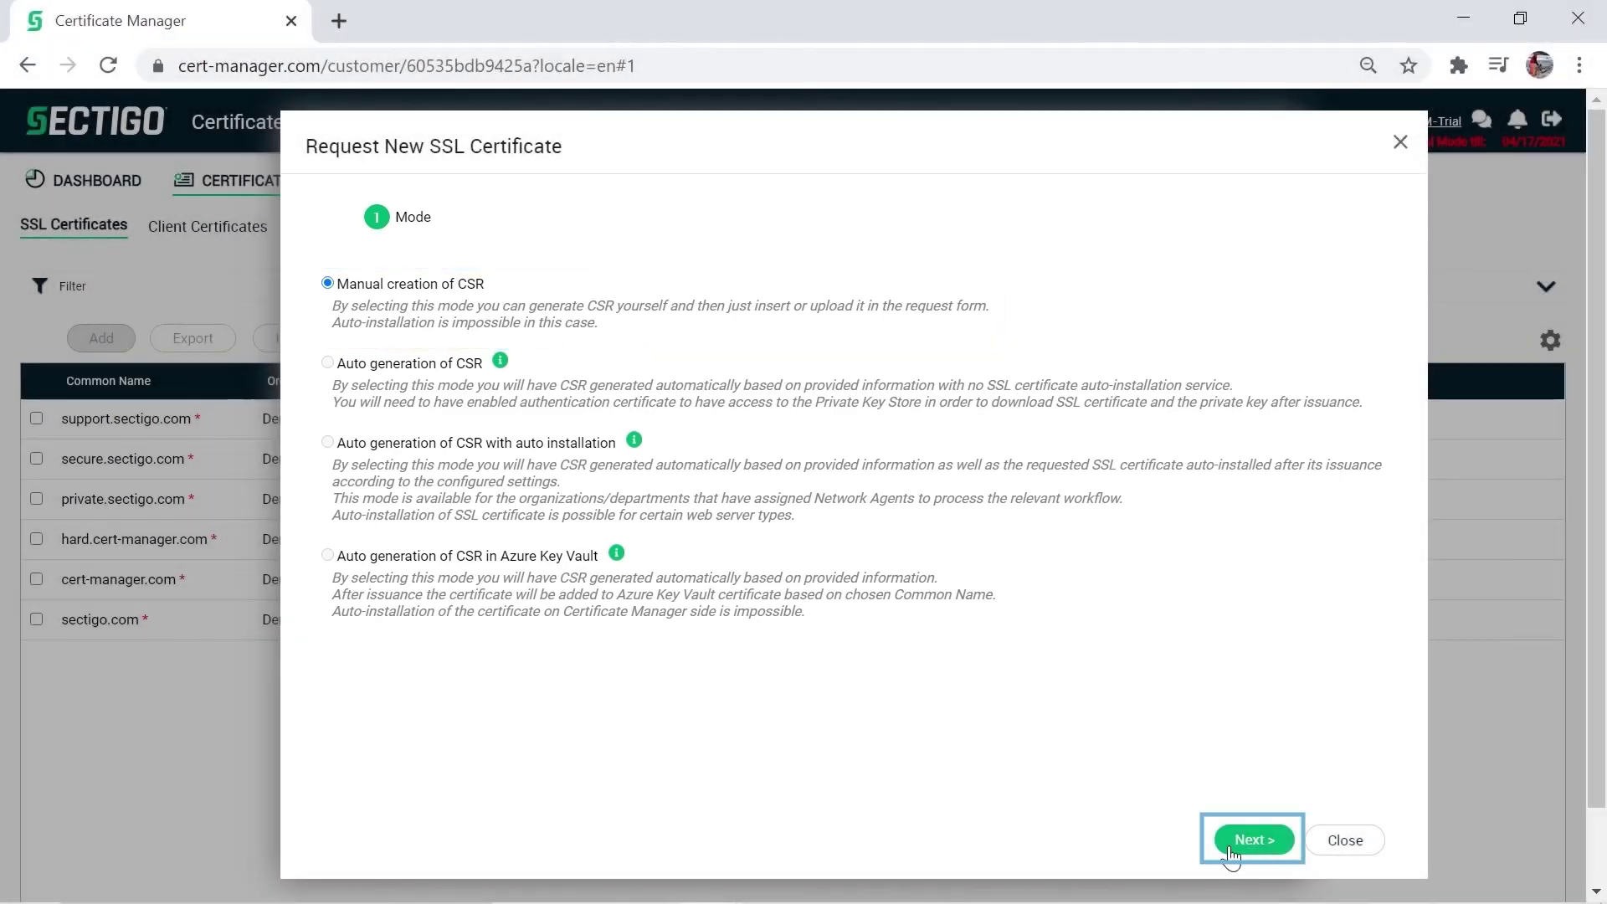
click(1281, 852)
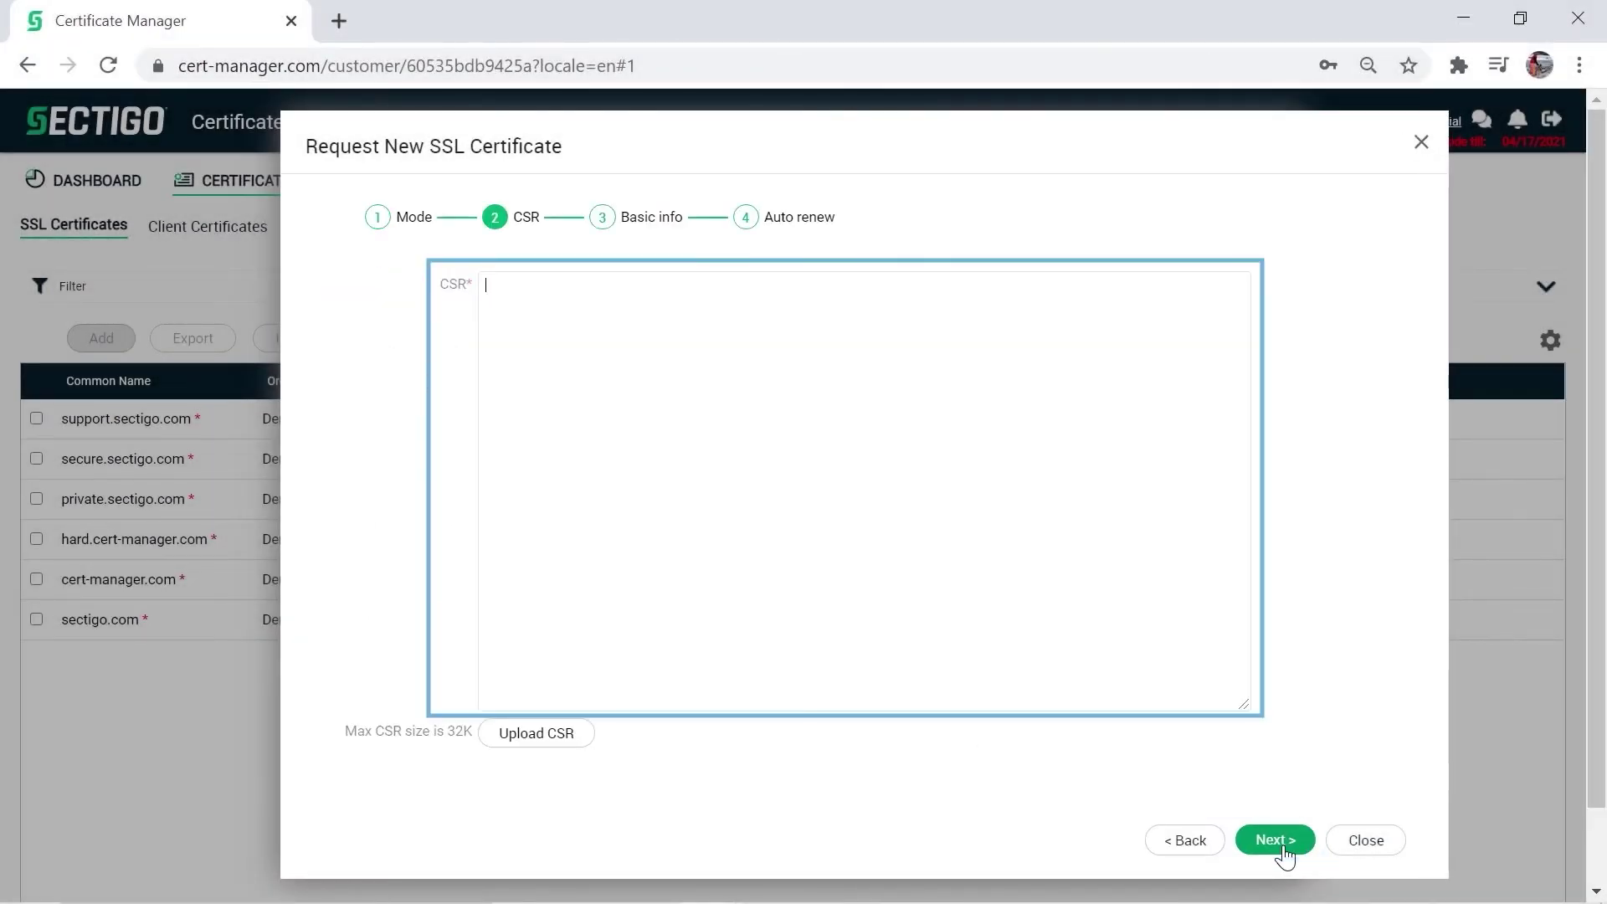
click(1165, 570)
text(-----BEGIN CERTIFICATE REQUEST-----  MIICqTCCAZECAQAwZDELMAkGA1UEBhMCVVMxCzAJBgNVBAgMAk5KMREwDwYDVQQHDAhSb3NlbGFuZDEYMBYGA1UECgwPU2VjdGlnbyBMaW1pdGVkMRswGQYDVQQDDBJ0ZXN0LnNlY3RpZ28ubG9jYWwwggEiMA0GCSqGSIb3DQEBAQUAA4IBDwAwggEKAoIBAQCwYkd1702t5Wwg5DVDPJBjISImmkDcZZEIX5VIC7A2Ks0xYPB49W2ph5AjObuM0nyr6M9geqgFRYlrj9B7JU5+TtcWemcnB9KYfjnBm5XF3ar7nKy2Mg61MSGjVG1IFEVrl22TIMhvUtS/OXcqZ9YxqIZvlMZFWAb8VkBQKOx5phsSHRlreA2i5vHNA+vBnHX7zU7wTtXMlB4XrUTgdo+Dsz8qLUlwbHNmNK1YzO+8Qkr5zji+BLx4AU0VnL6I1buacyo1CN3WX2nuaxOGjuDOLbzPhrMmC3tWdOCIiKCxADP8ARORsJpG84m7nCR+mS9MPM9xtL1uDv9a8zJs2XwpAgMBAAGgADANBgkqhkiG9w0BAQsFAAOCAQEAKCfuoXkERzSJ3Keo/rcZAw3XVOmqgUMpw00chqiP2GnvQV7m4MKNUvNmhCGvCanwMp1XEcwN31pEToilTlTPdT4ES6tgZ5bGjkMHVDB9WSFCNEE1ff1KwNq+QLy09ftBGQy6cHZkwmCWY8TSYSoPS3uBCwUGvNL9FwofPuompj8OfW4Q06W1Kvmh1yzKfWlhJUdkzI37Yiwgm6EnfKPVIboHCZlepx4as0x1BRSPsesbXEgAM5Jkt/EVCTO4r4sdDqL1jd/kZzM8APy7sxRxCtsWEackAXnFjzPW7WdyeExuhSTNMhOy3/BfoPU5vEeBgfmMJfjRCjpYTdB7Ffy3kg==  -----END CERTIFICATE REQUEST-----)
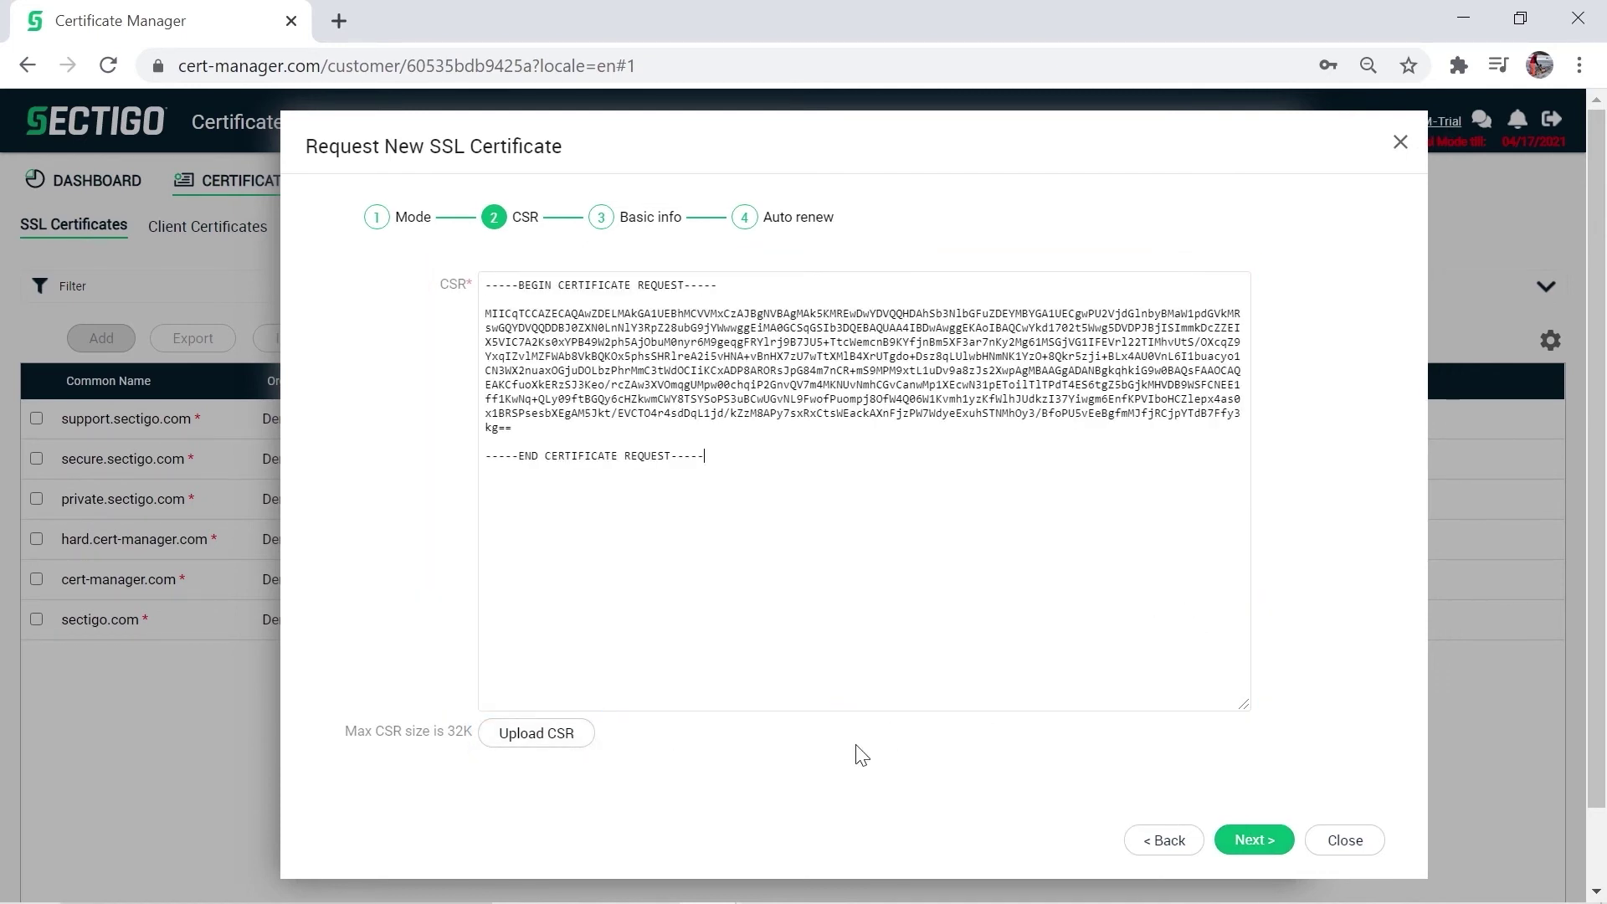
Step: Keep the SCM Trial DEMO SSL profile for test.sectigo.local, review advanced options and continue
click(1279, 846)
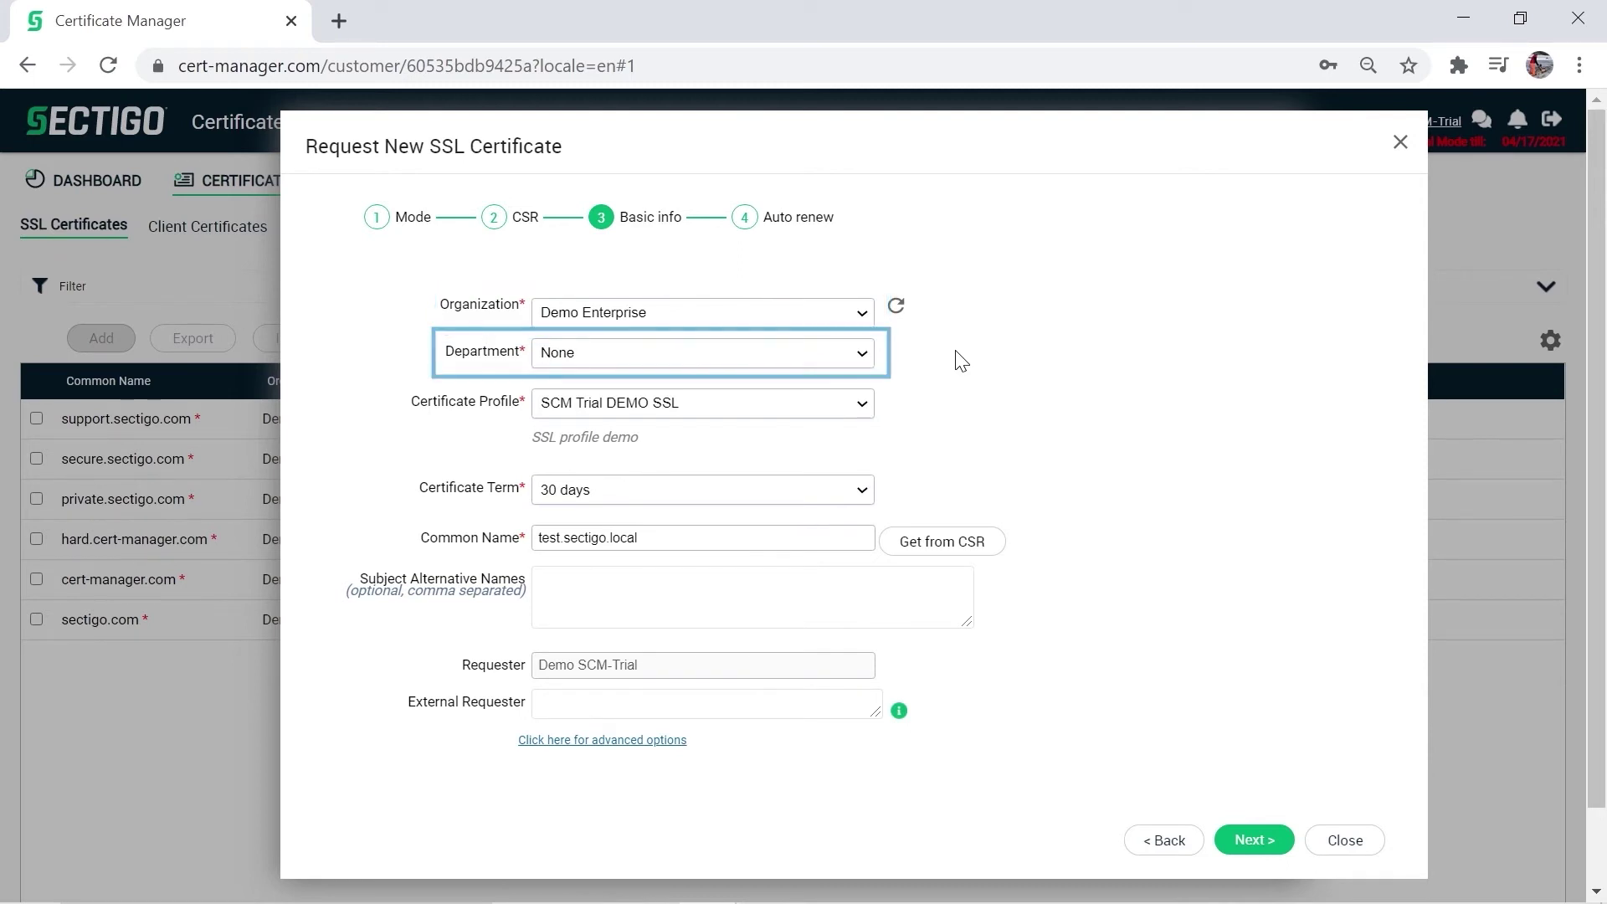
click(862, 405)
click(865, 408)
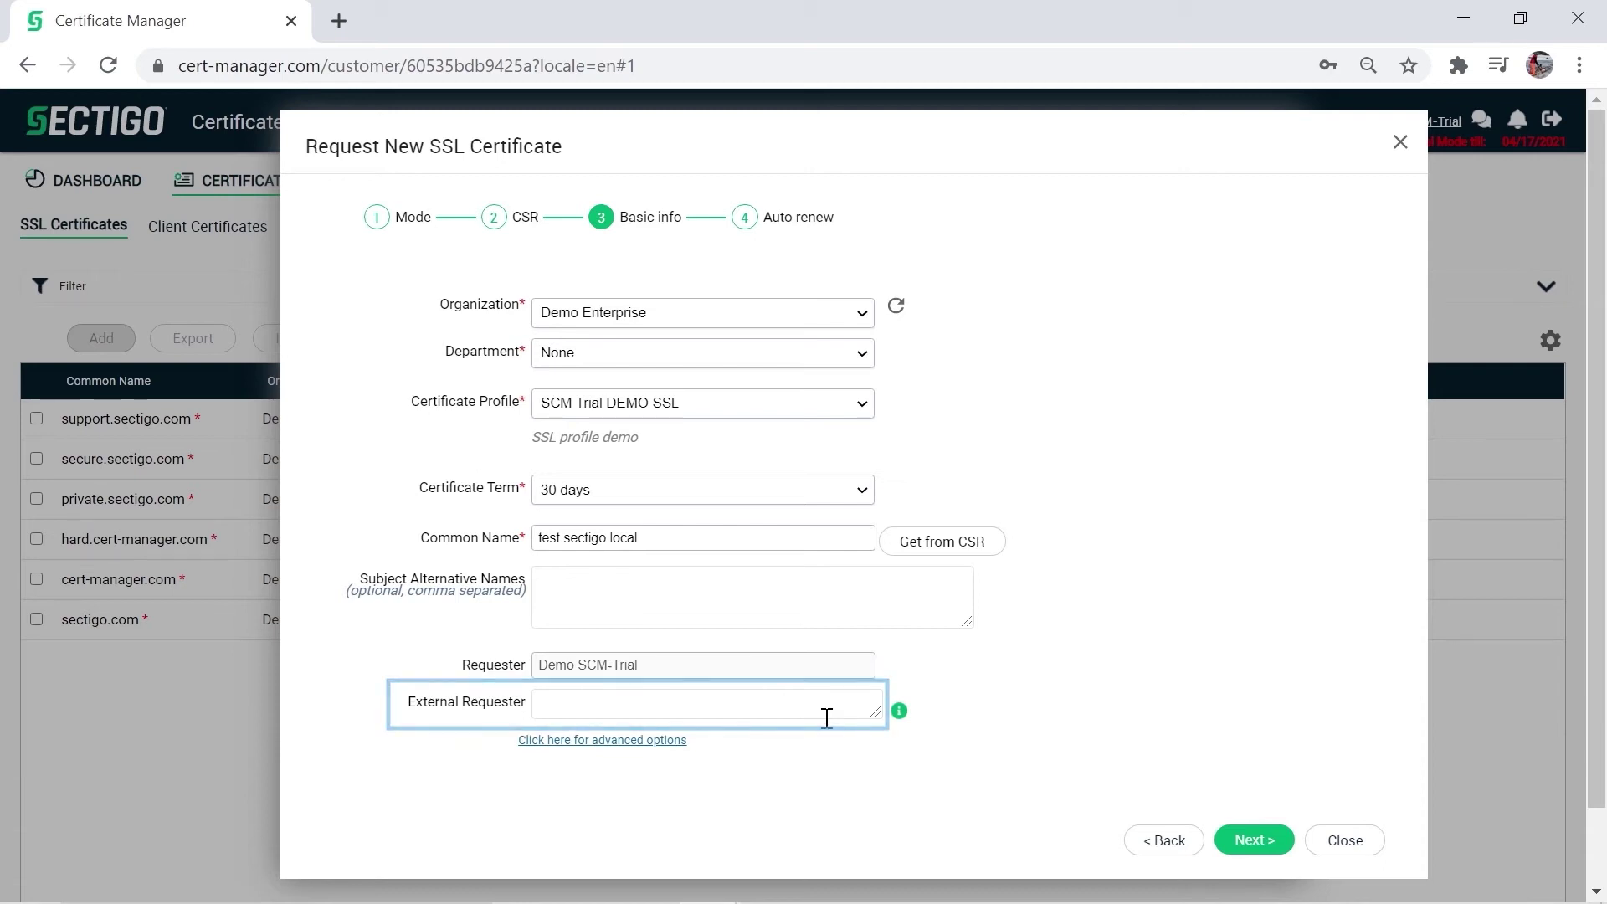
click(665, 744)
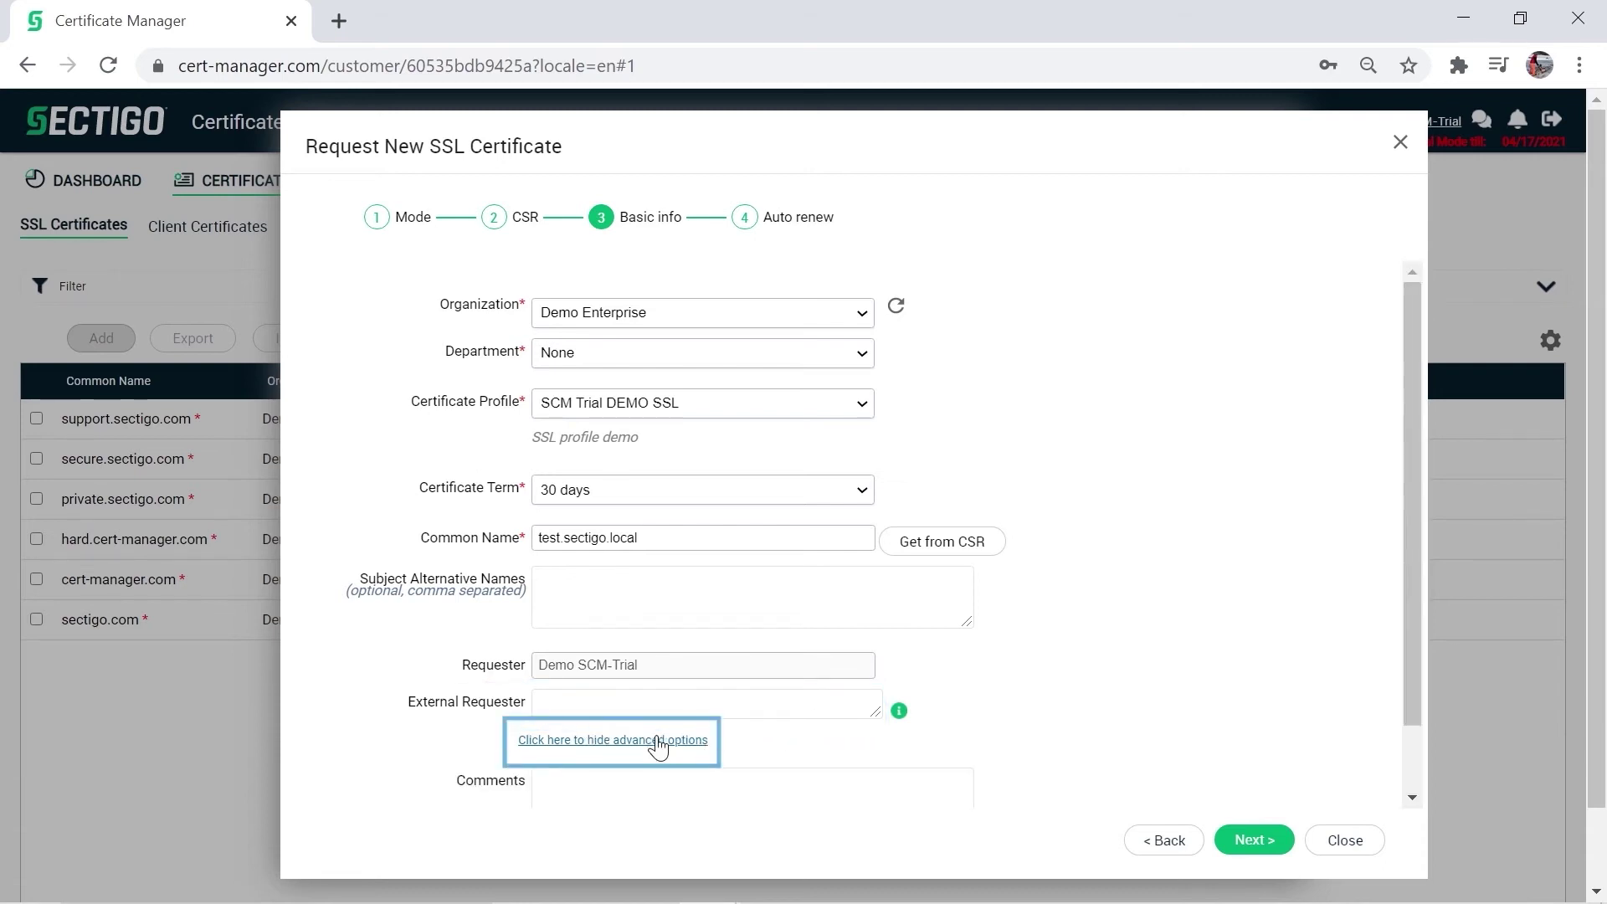
drag(1413, 641, 1414, 730)
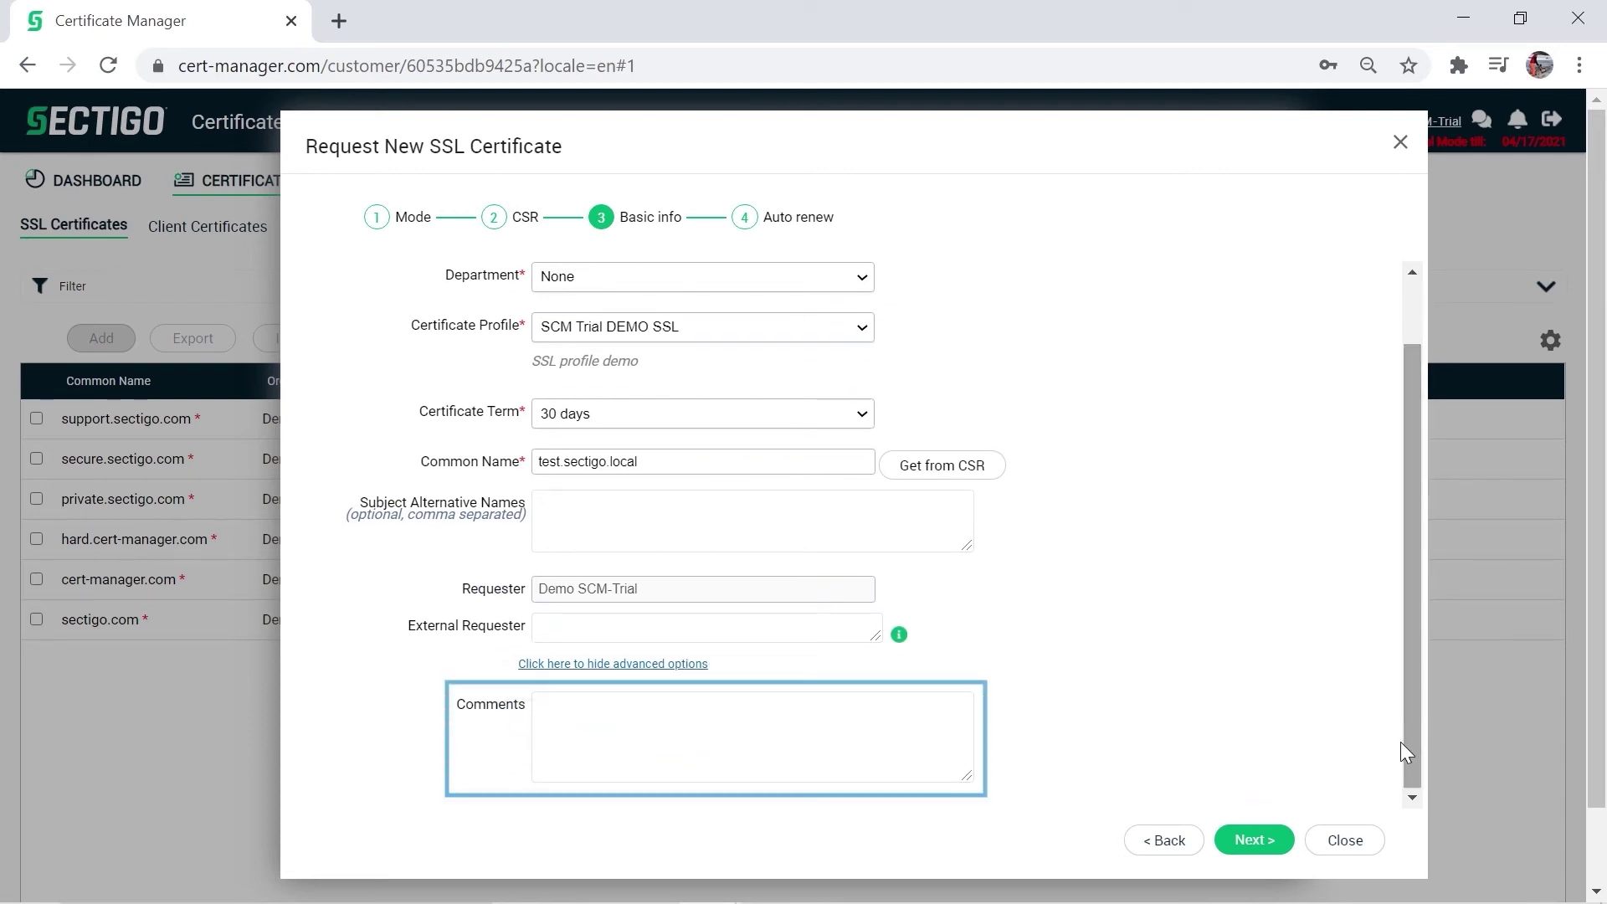
click(1272, 840)
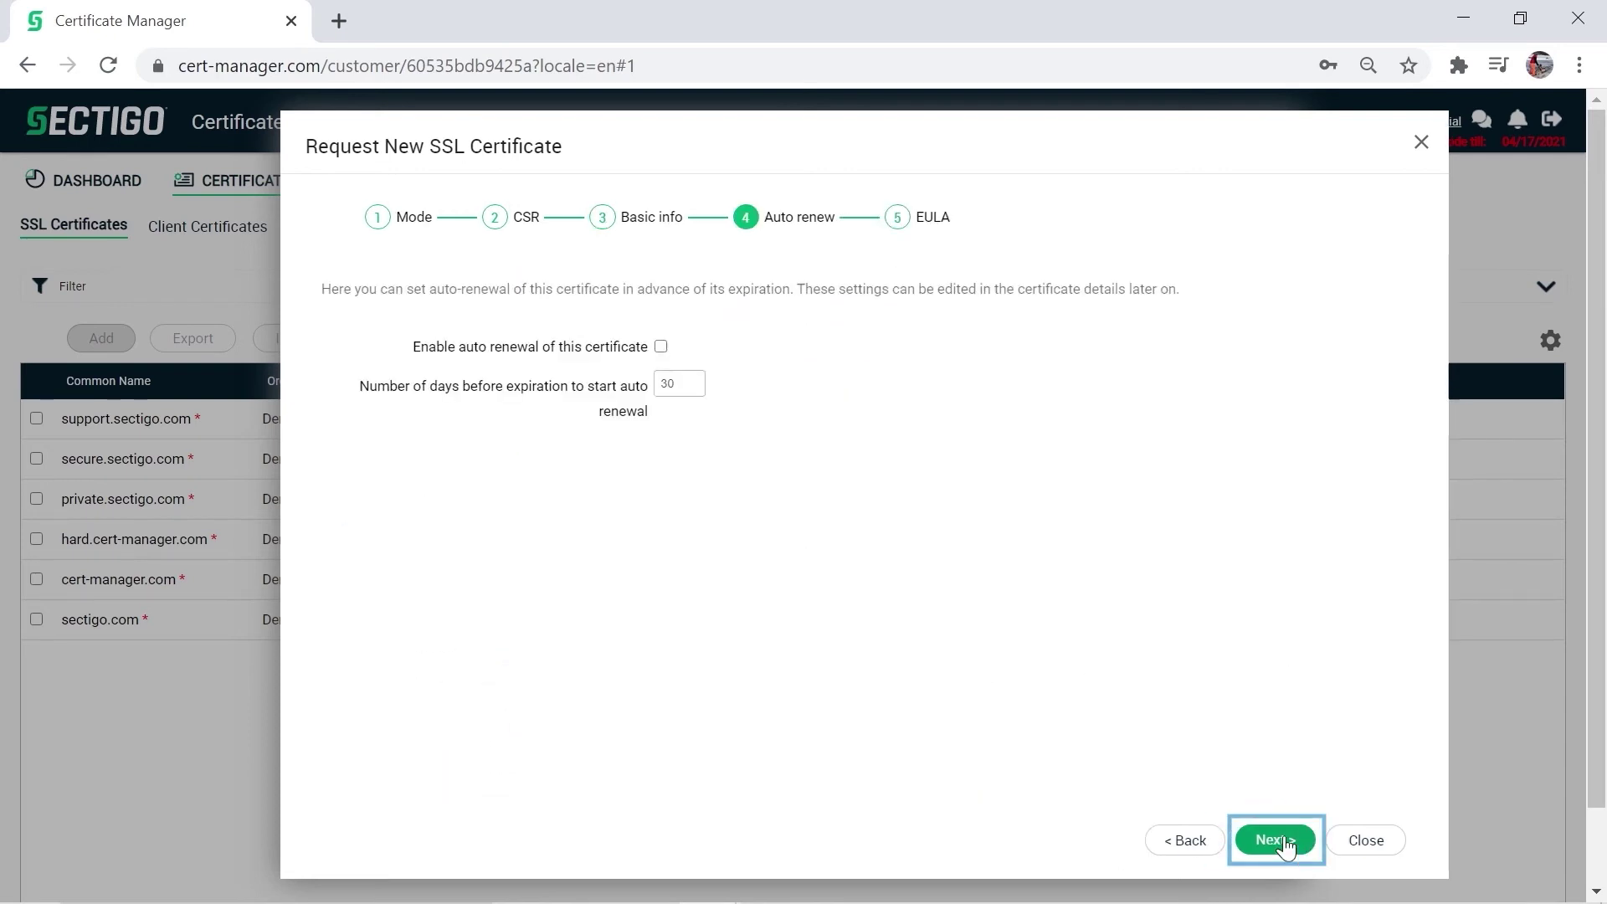
Step: Enable auto renewal 15 days before expiry
click(668, 350)
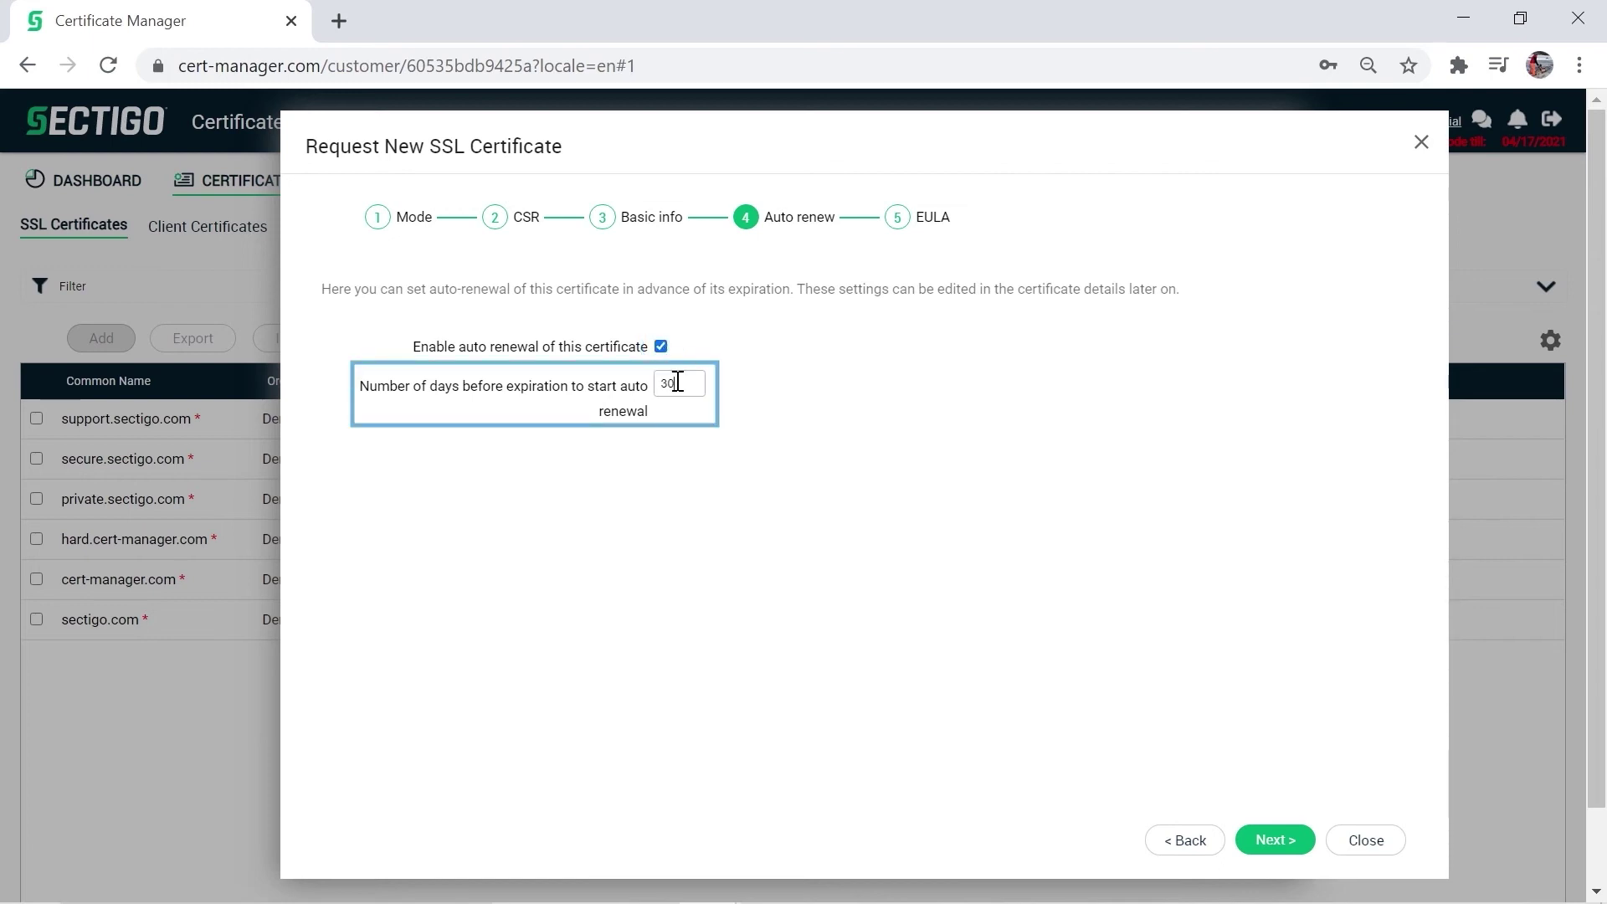
drag(678, 382, 632, 381)
text(15)
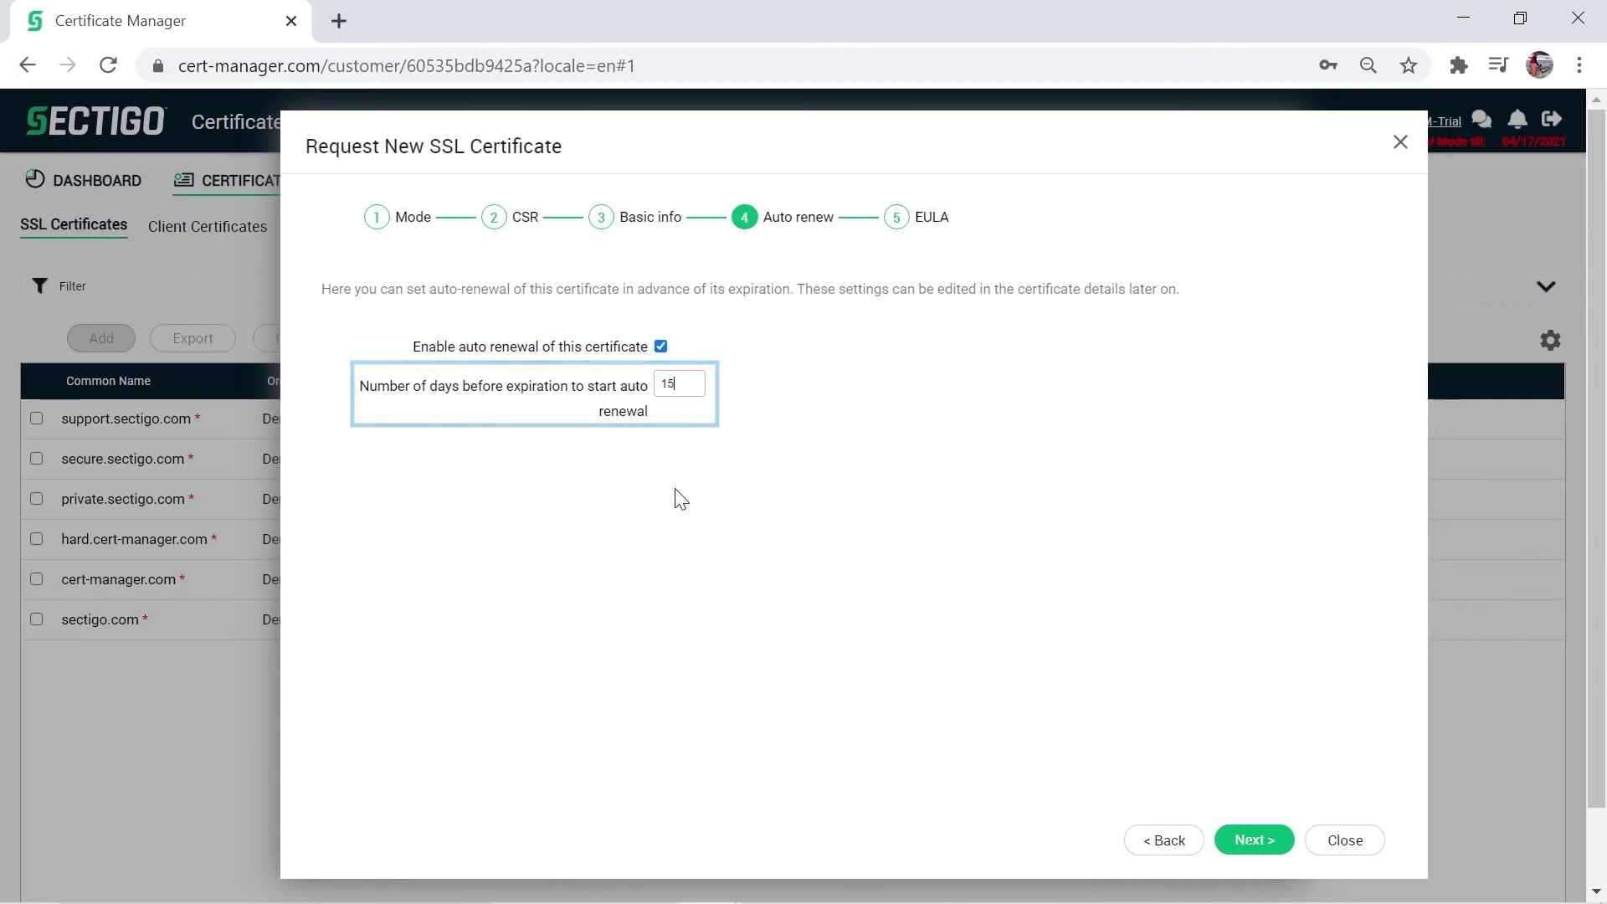
Step: Accept the subscriber agreement and submit the test.sectigo.local certificate request
click(1271, 844)
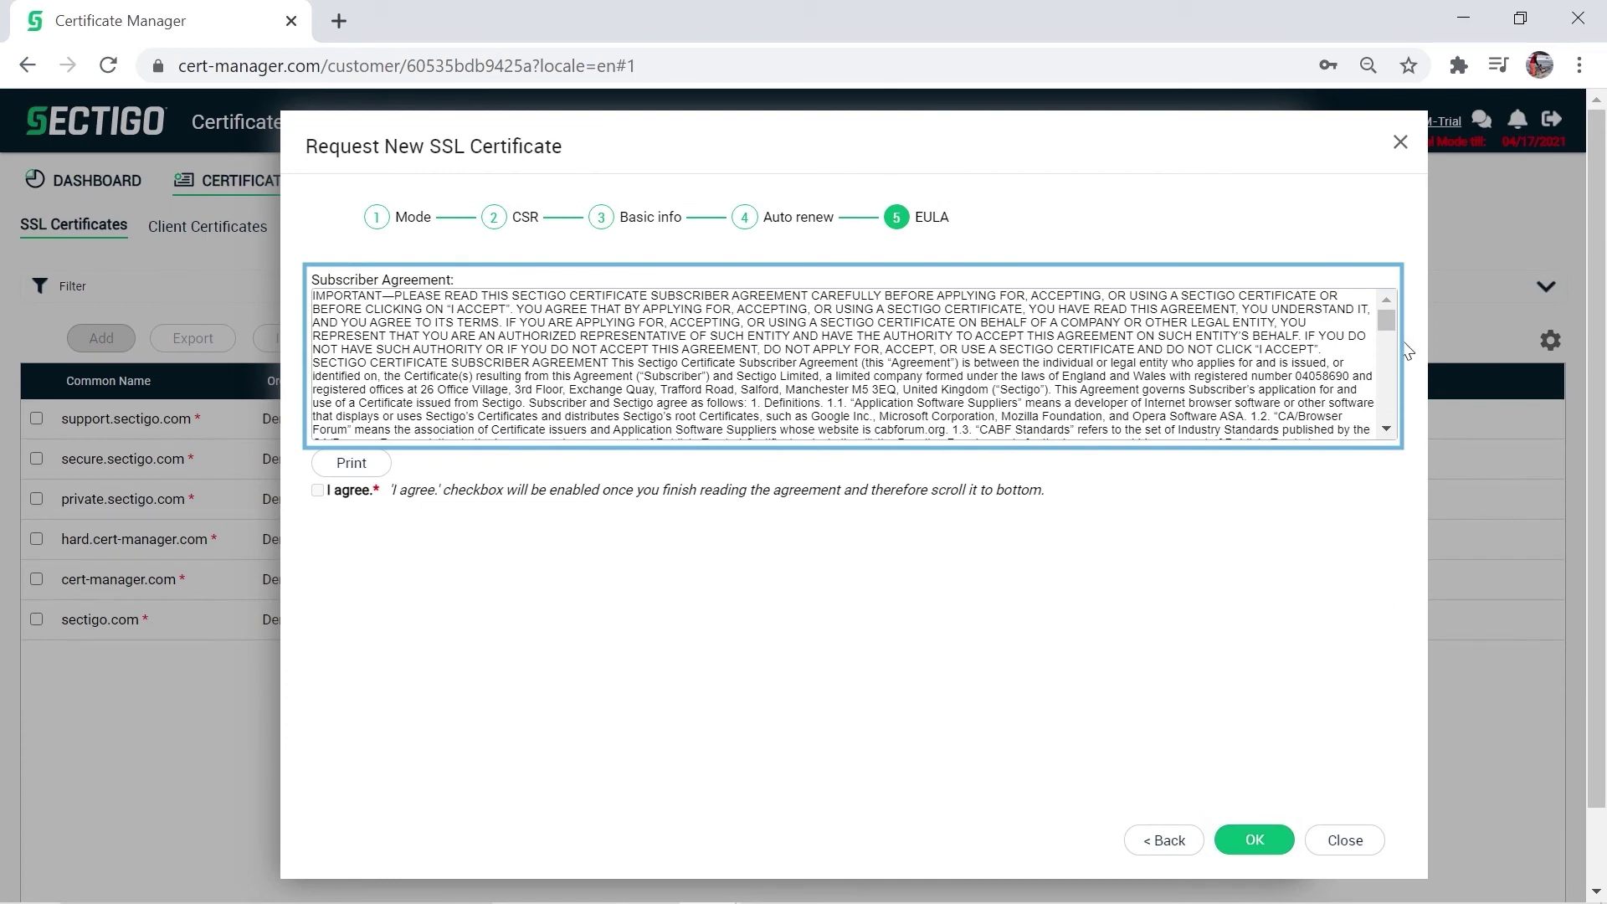
drag(1387, 332, 1395, 463)
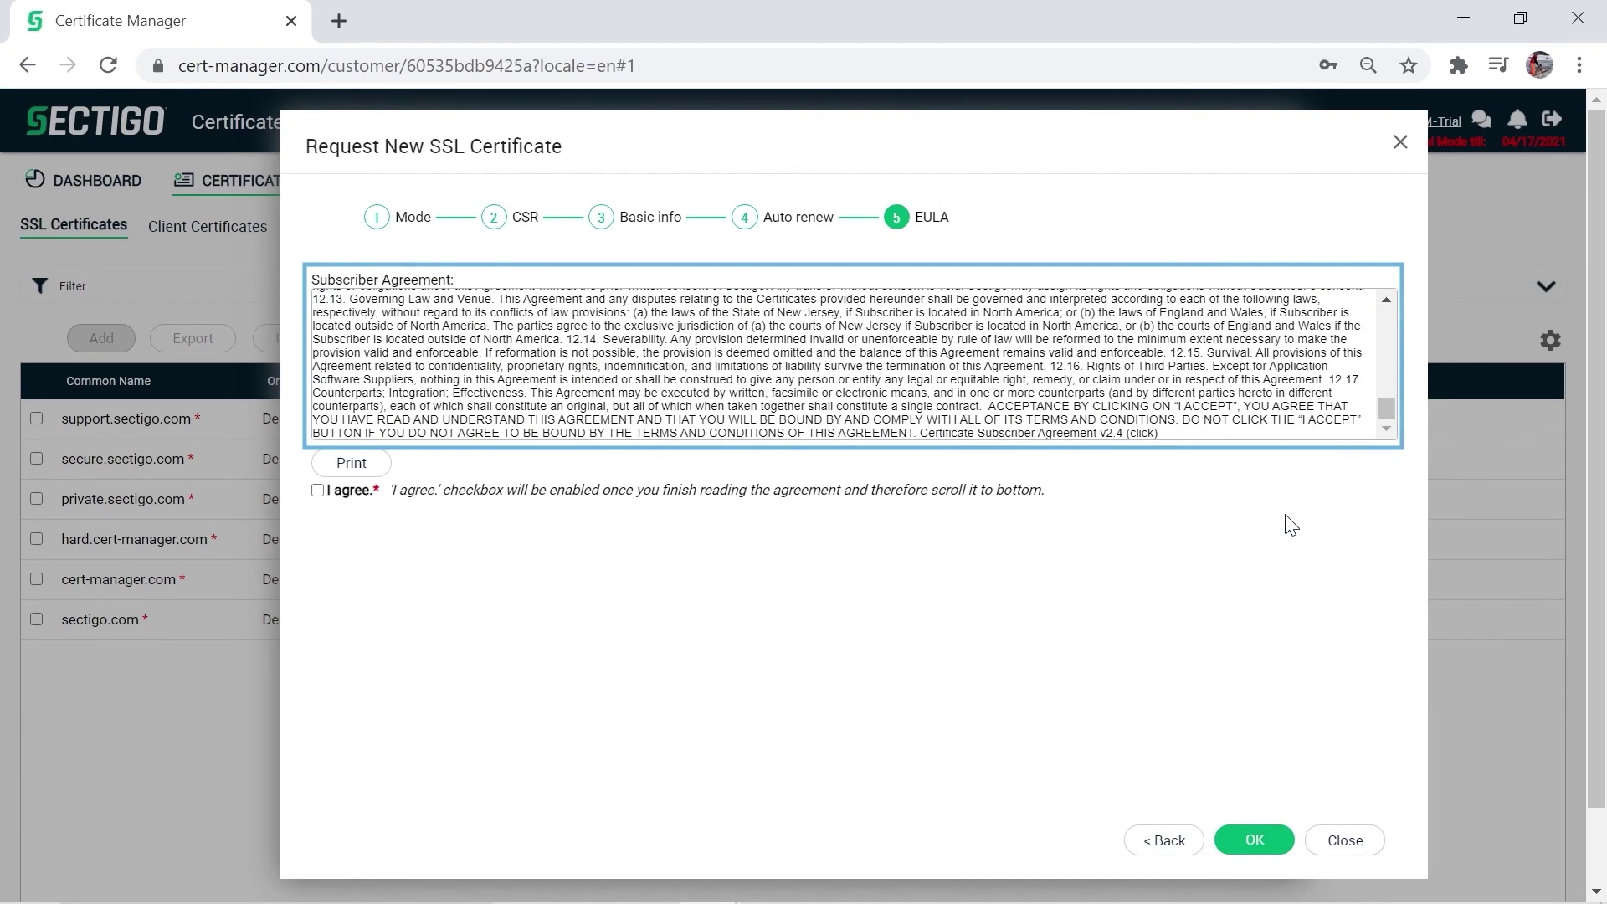
click(317, 489)
click(1255, 840)
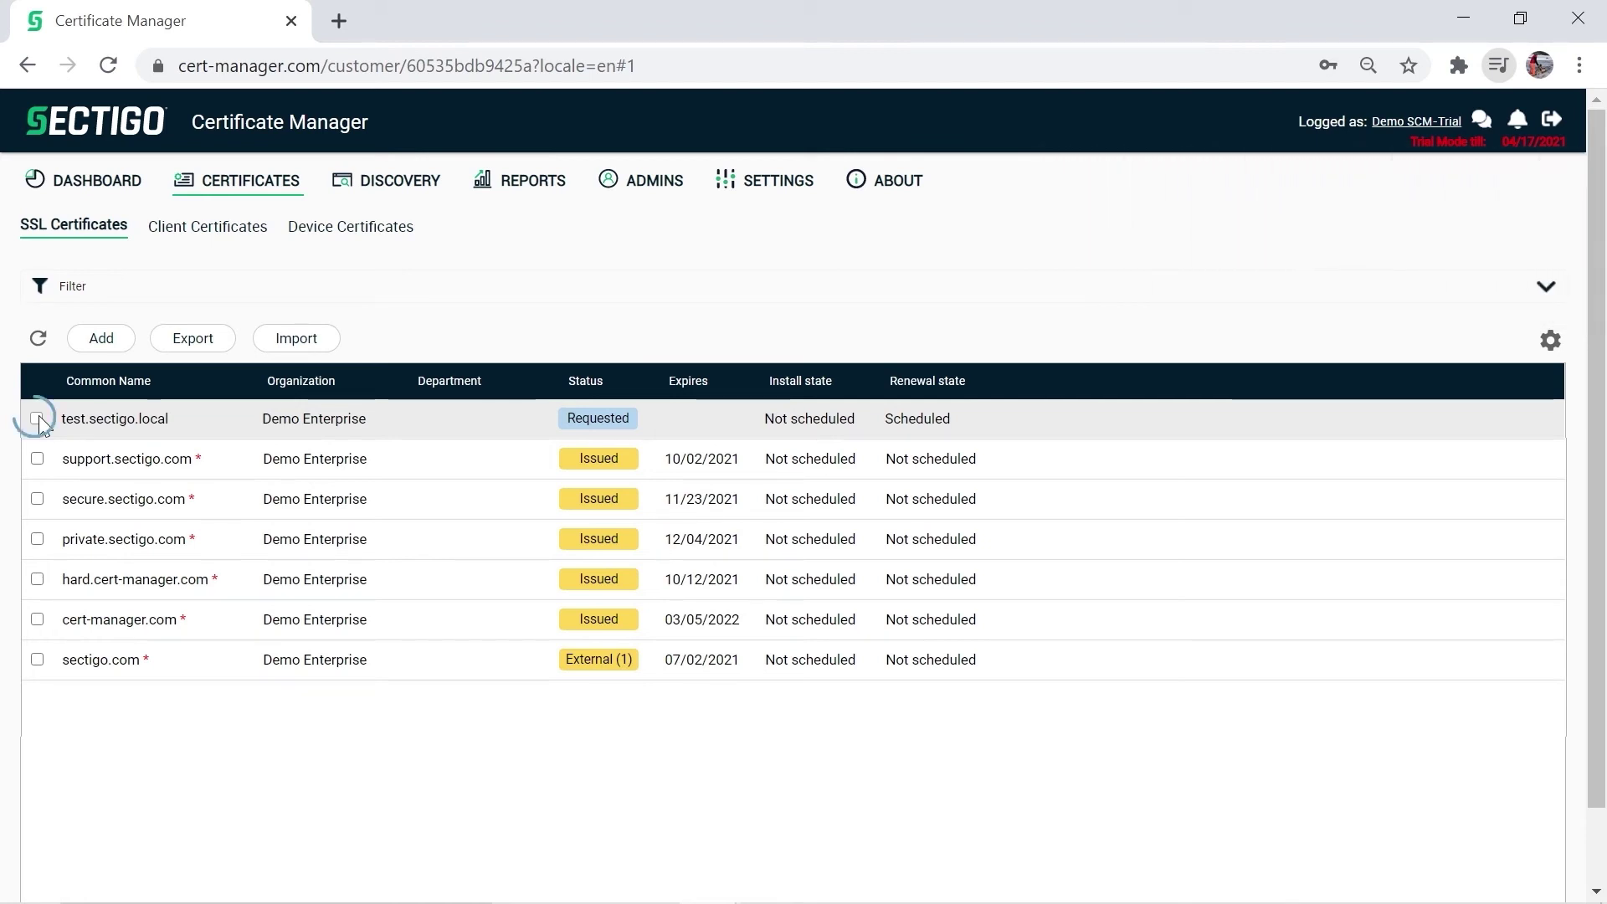
Step: Approve the test.sectigo.local request with the message 'Enter your approval message here.'
click(38, 418)
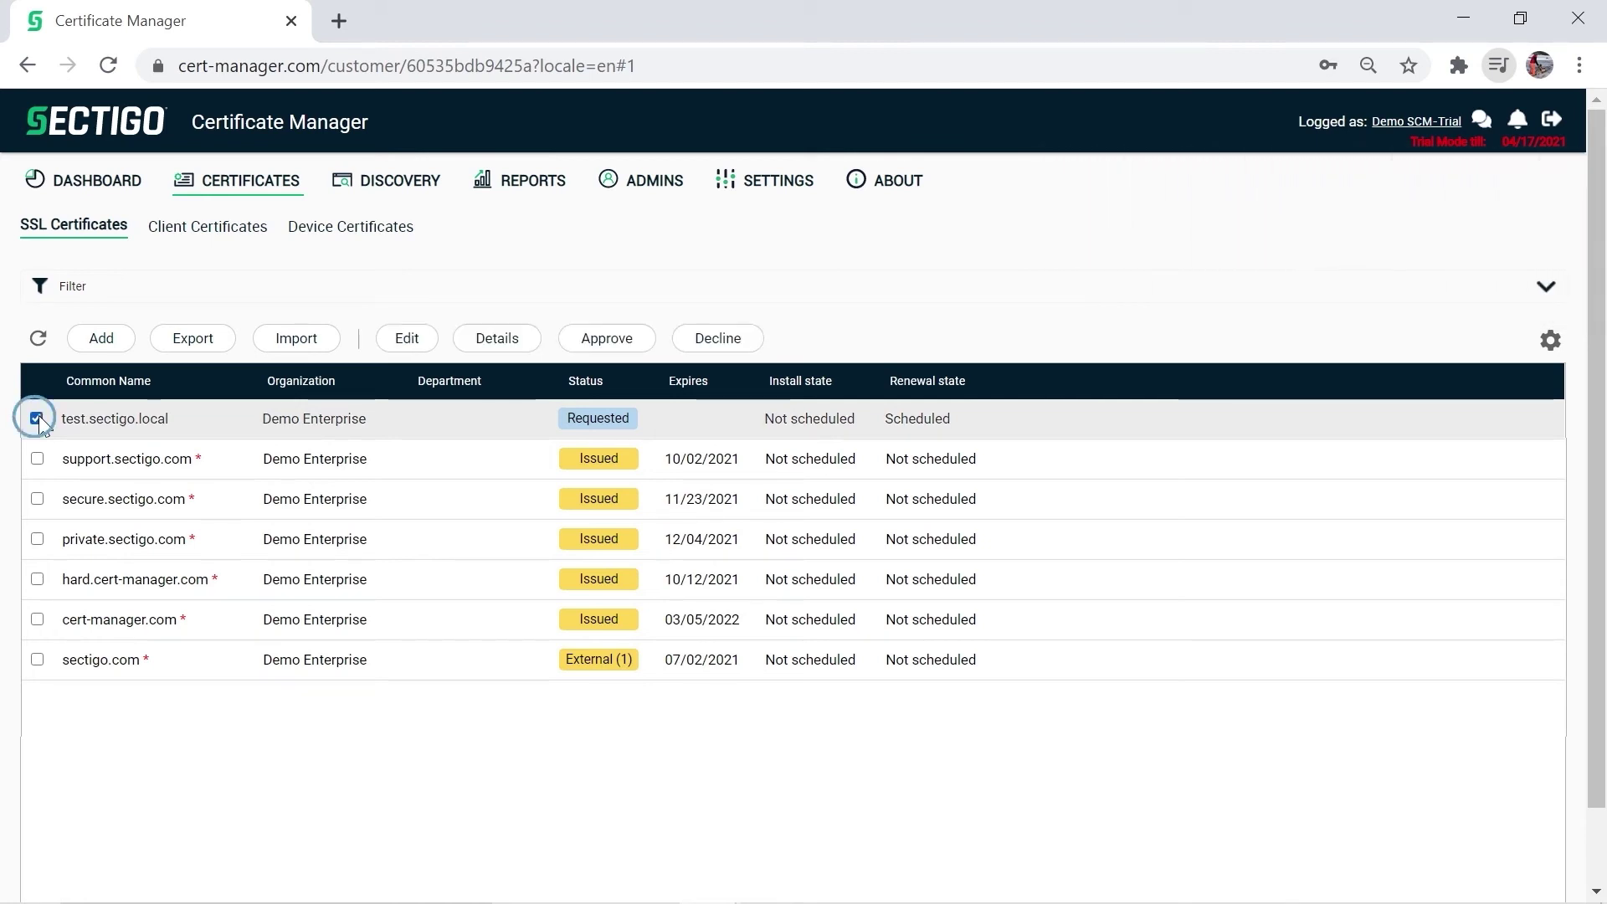
click(634, 347)
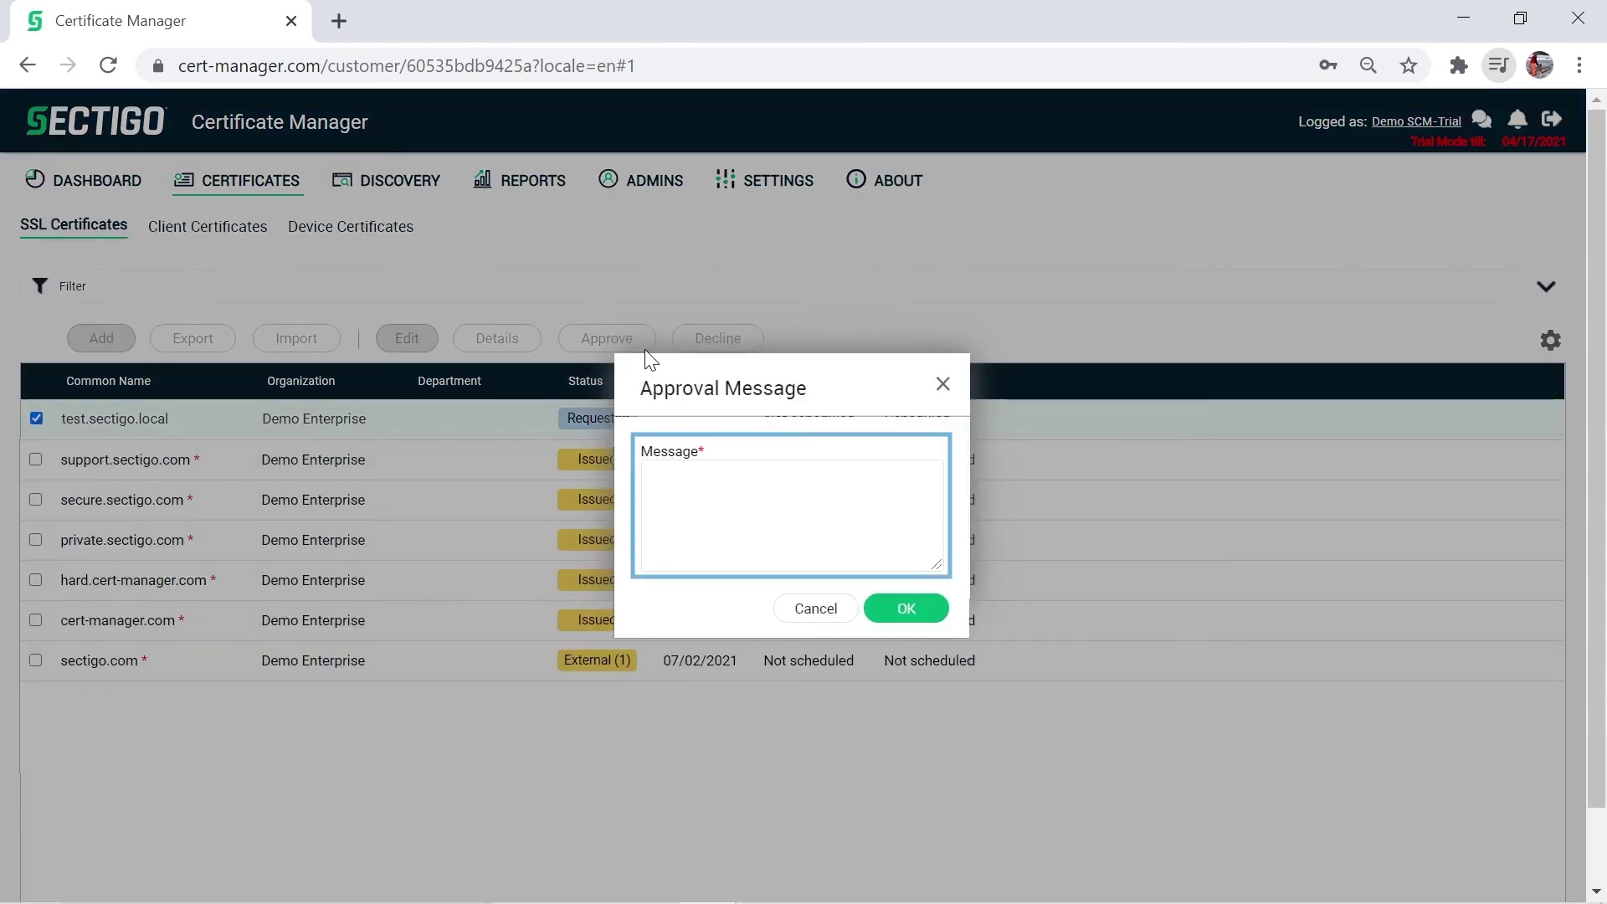
text(Enter your approval message here.)
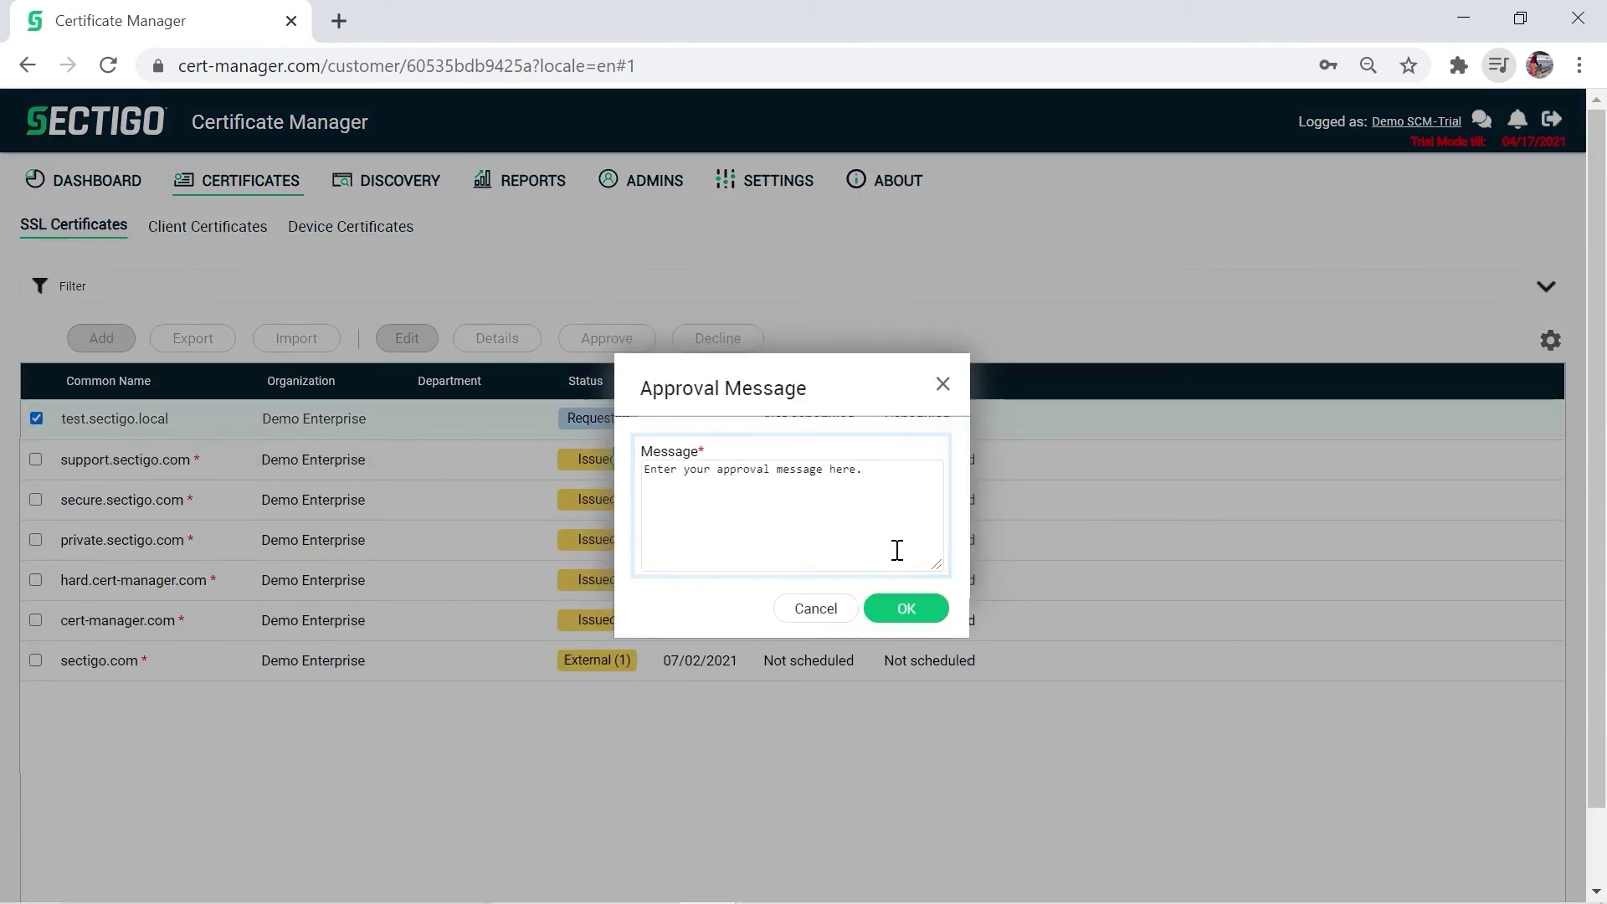
click(939, 610)
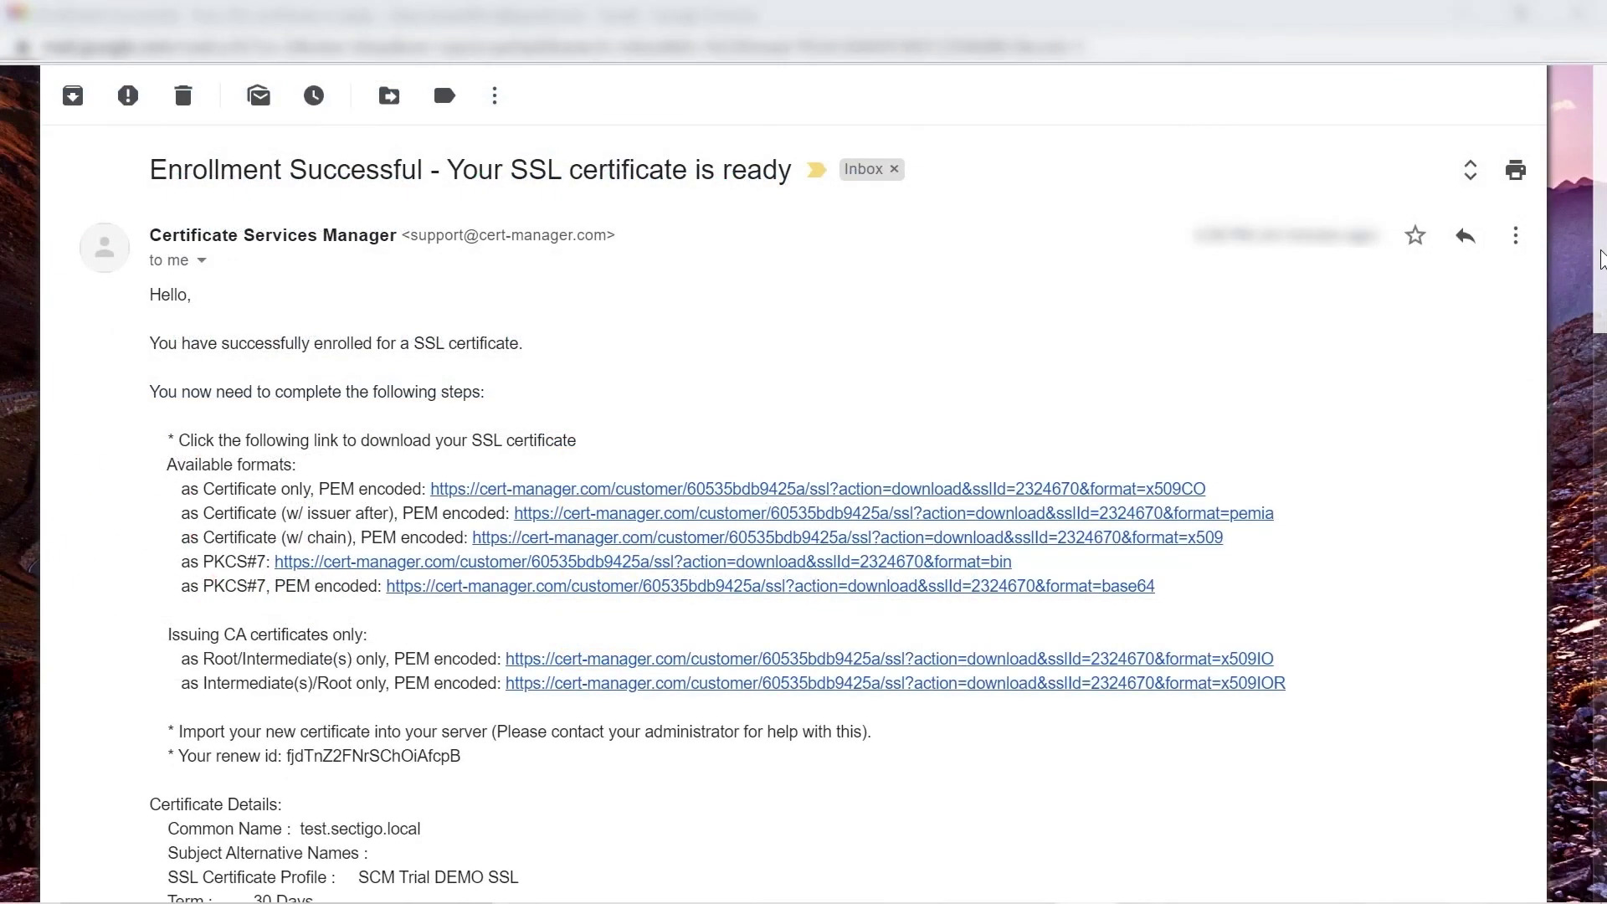
Step: Scroll through the Enrollment Successful email's download links and certificate details for test.sectigo.local
drag(1603, 280, 1603, 350)
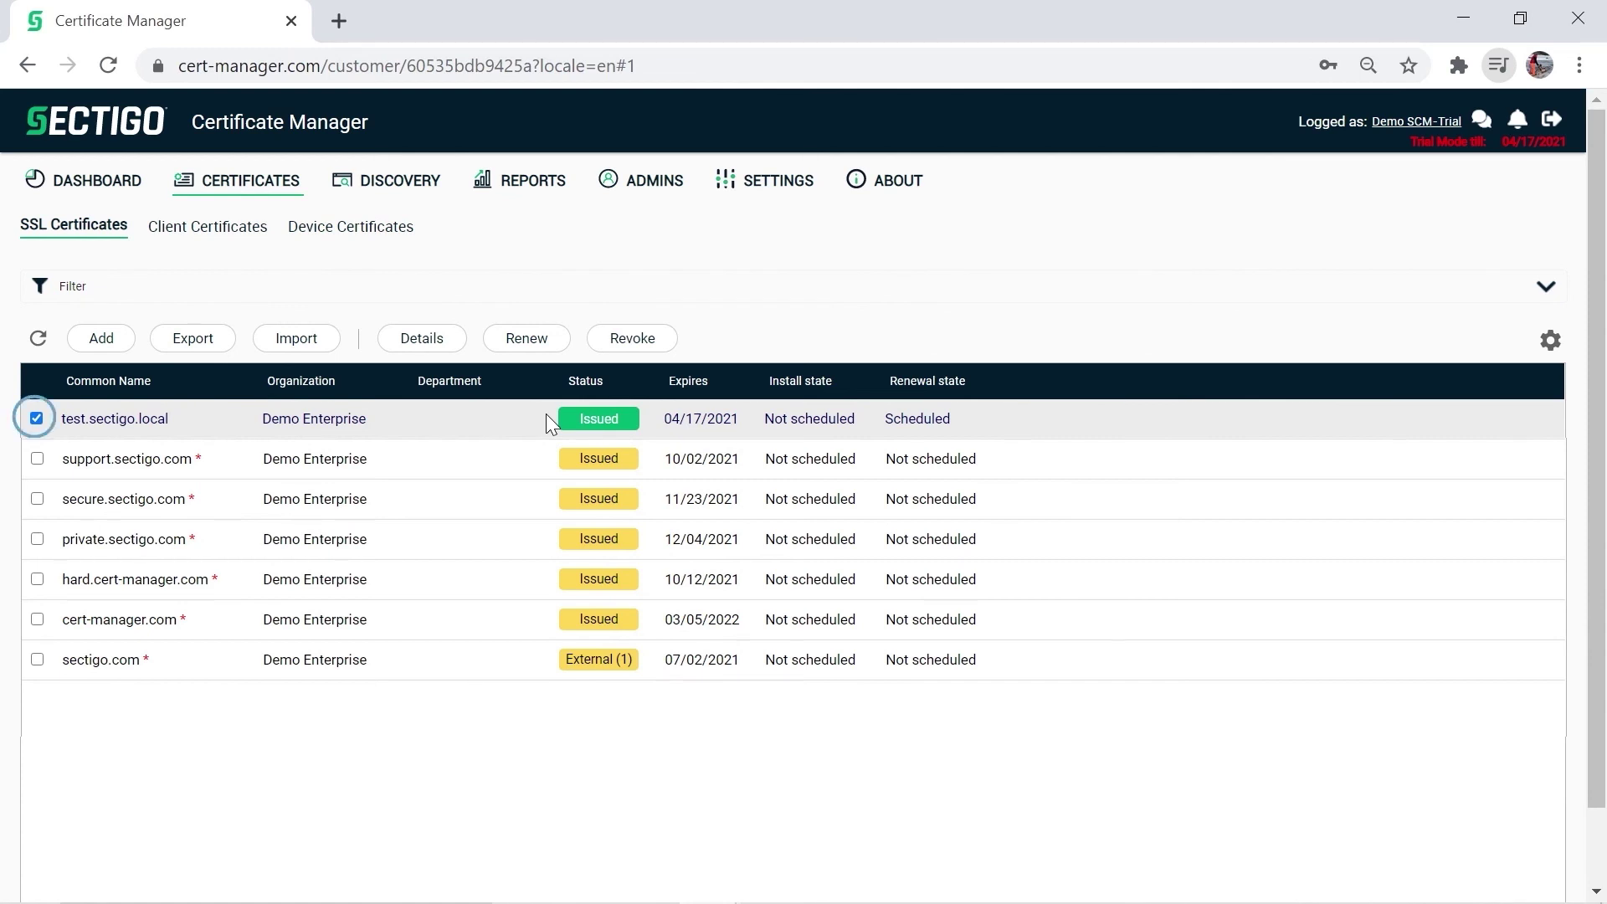
Step: Show the issued test.sectigo.local certificate's details and list its download format options
click(451, 345)
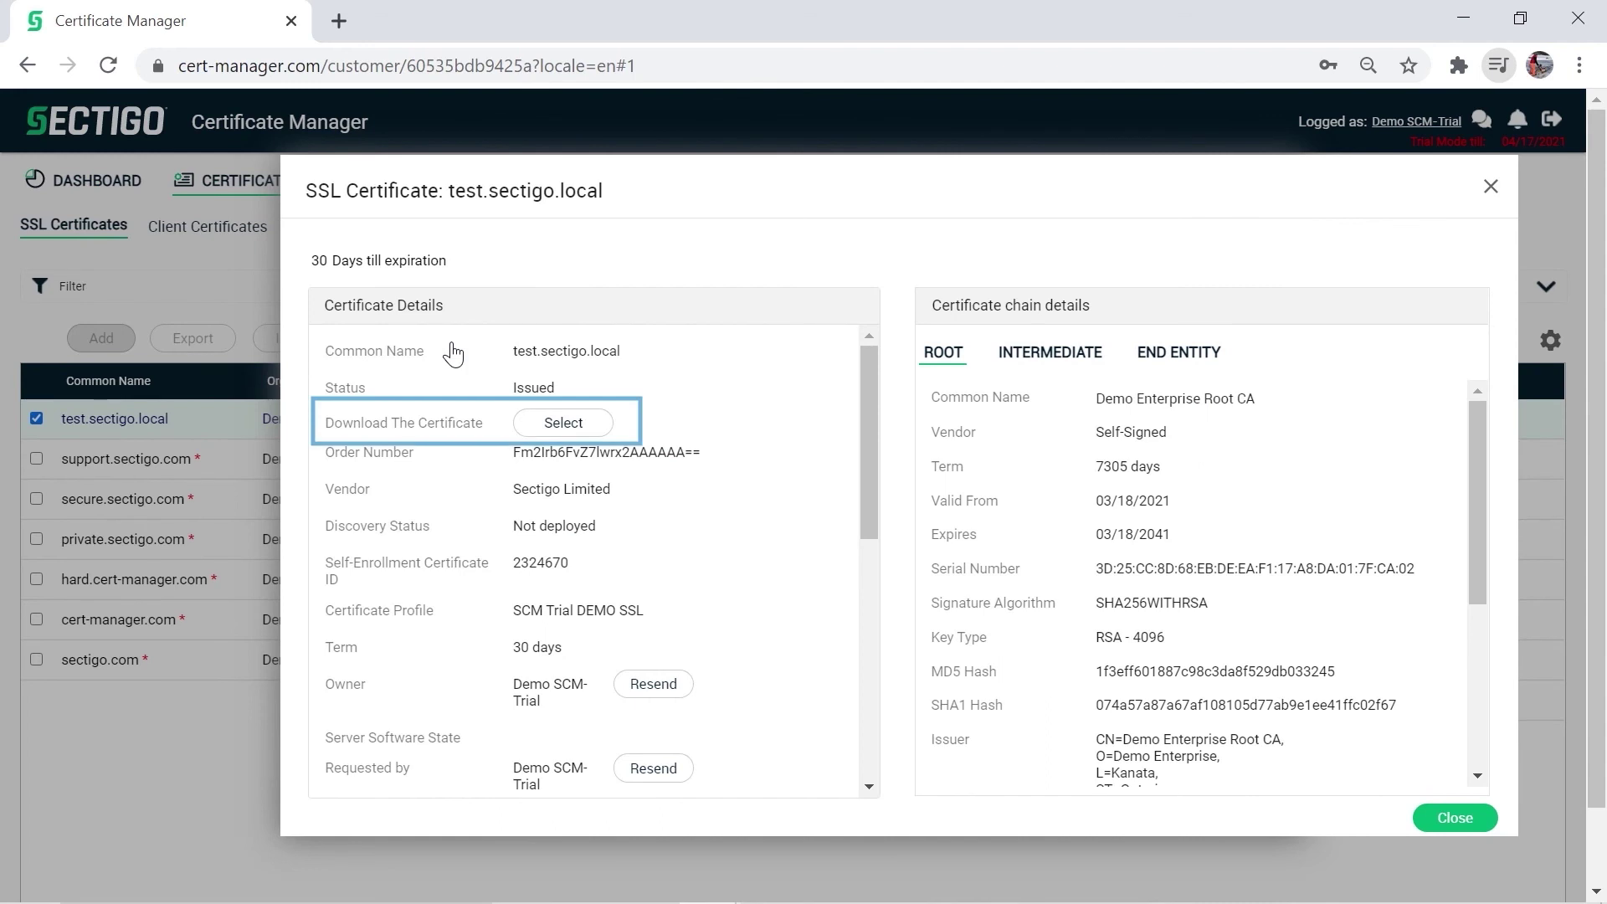
click(601, 429)
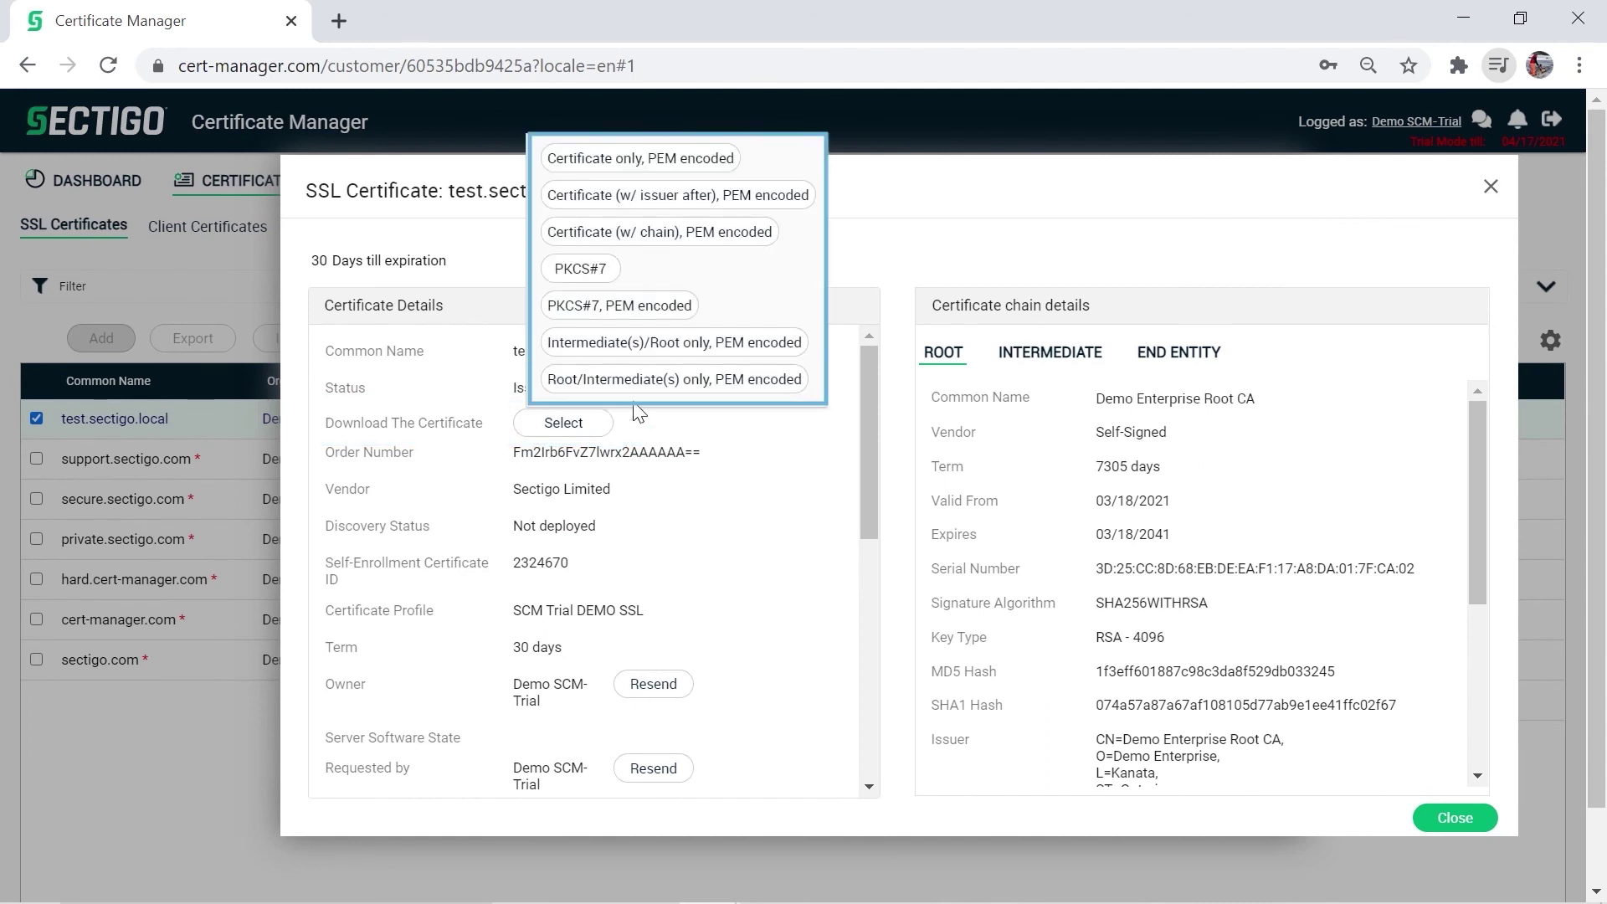